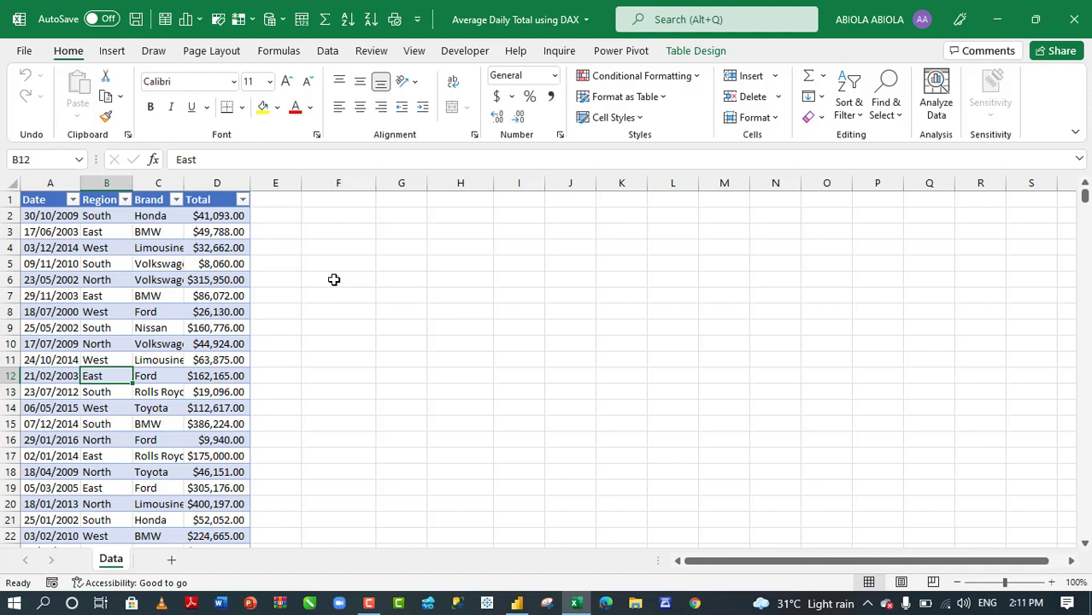
Check the table name of the sales data and find the command for adding it to the data model
left_click(335, 279)
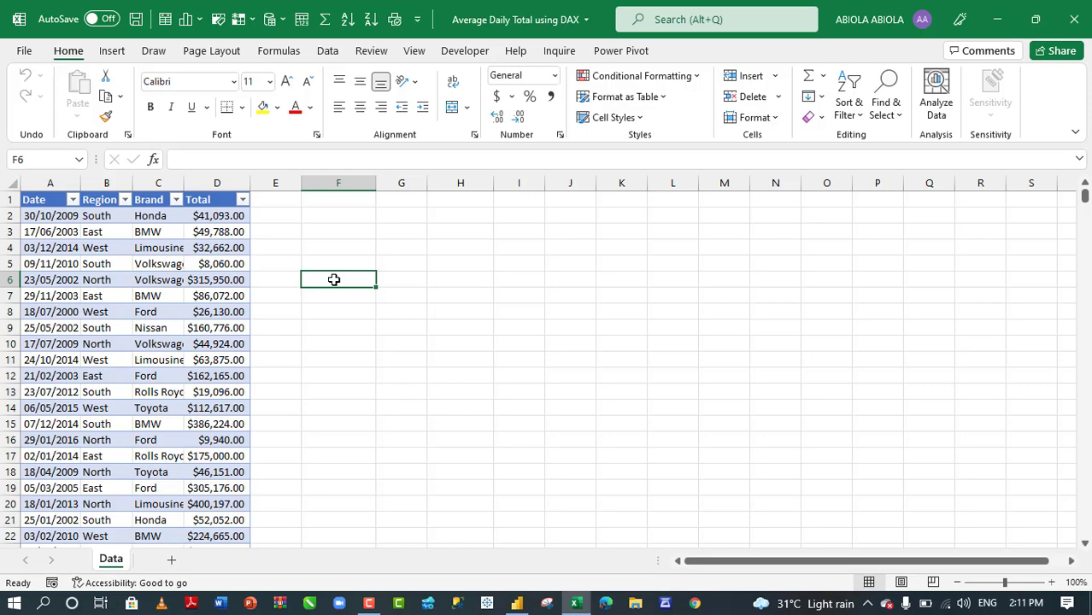
left_click(216, 278)
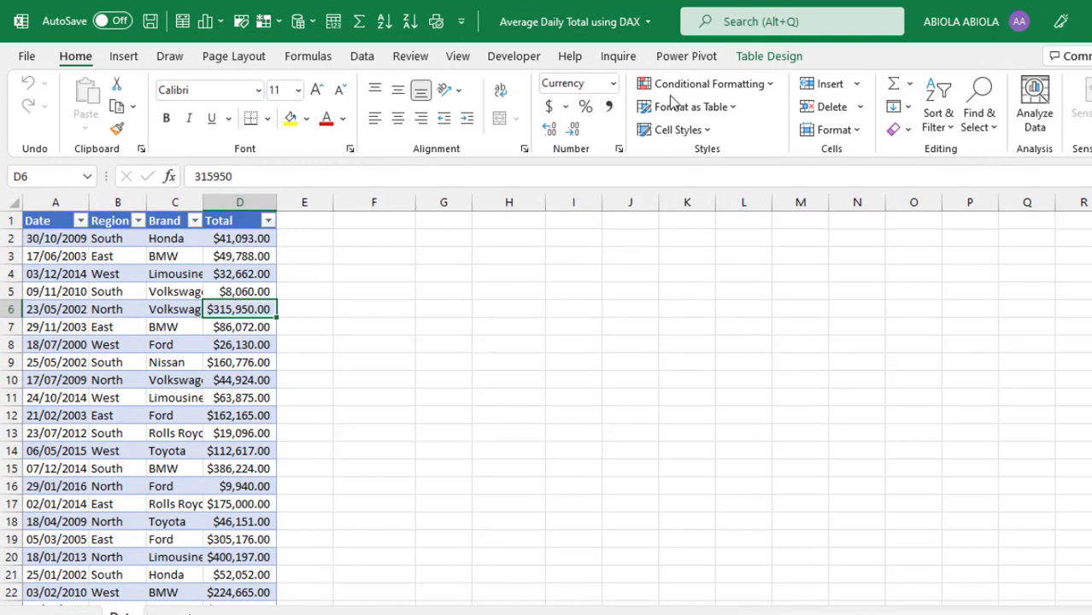
left_click(782, 59)
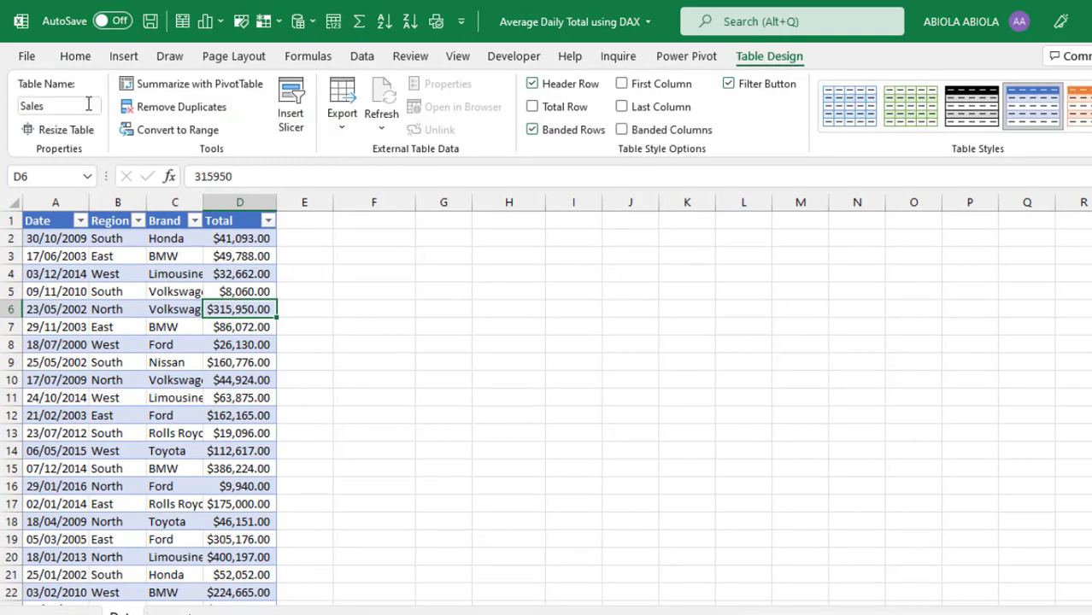
left_click(169, 275)
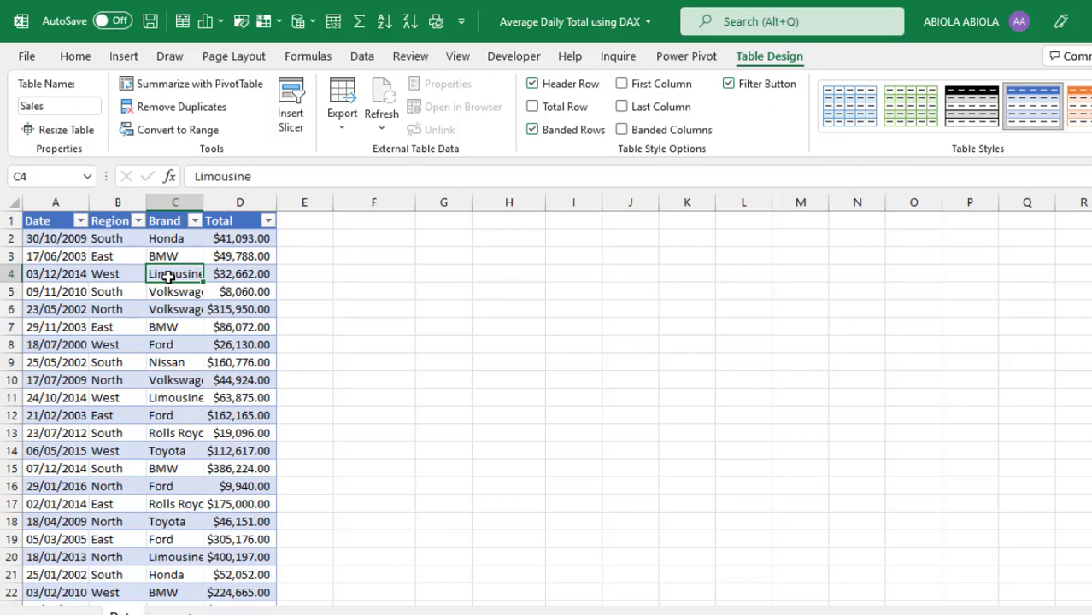
left_click(684, 63)
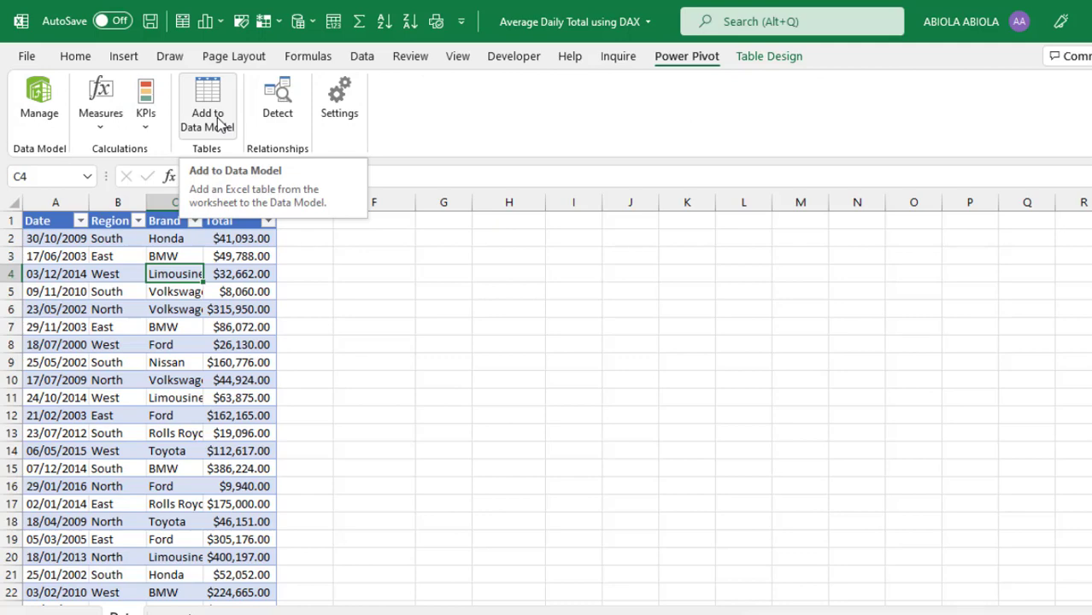
Insert a PivotTable from the Sales table at cell F2 of the existing worksheet, adding the data to the Data Model
left_click(124, 56)
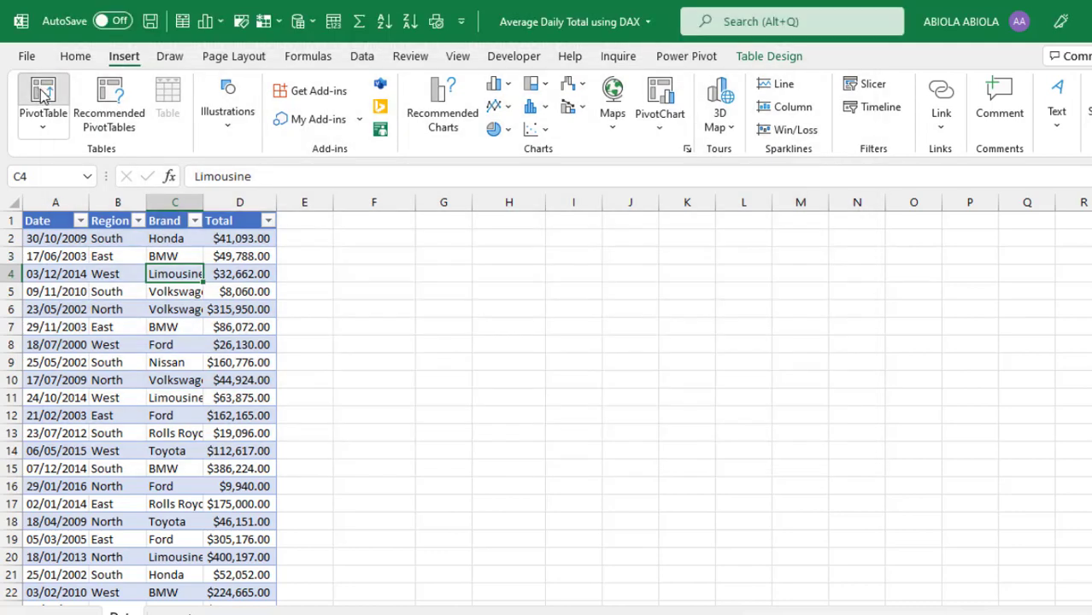
left_click(43, 94)
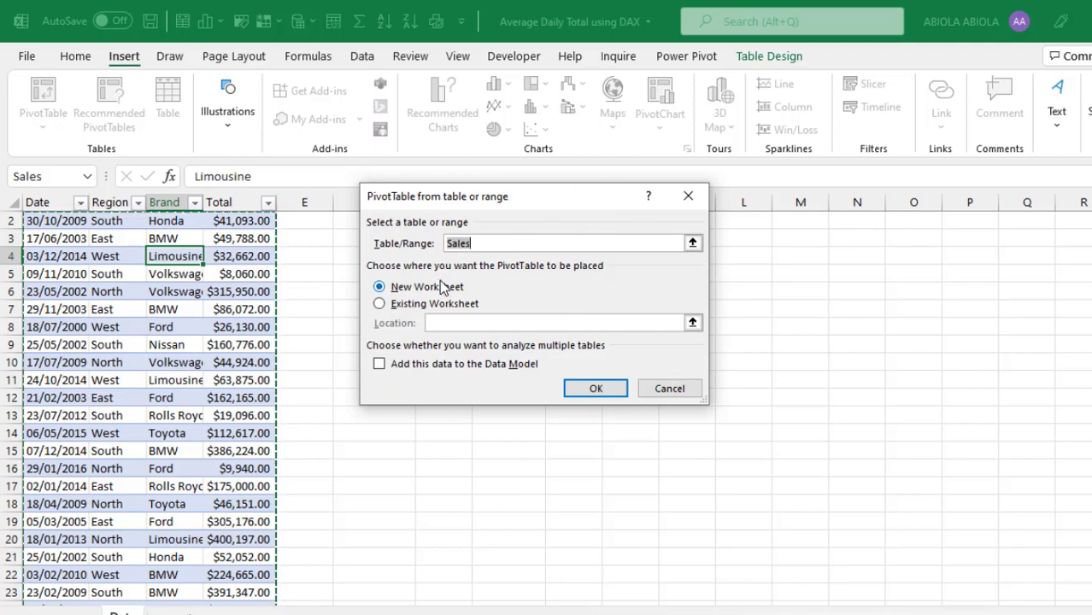
left_click(438, 305)
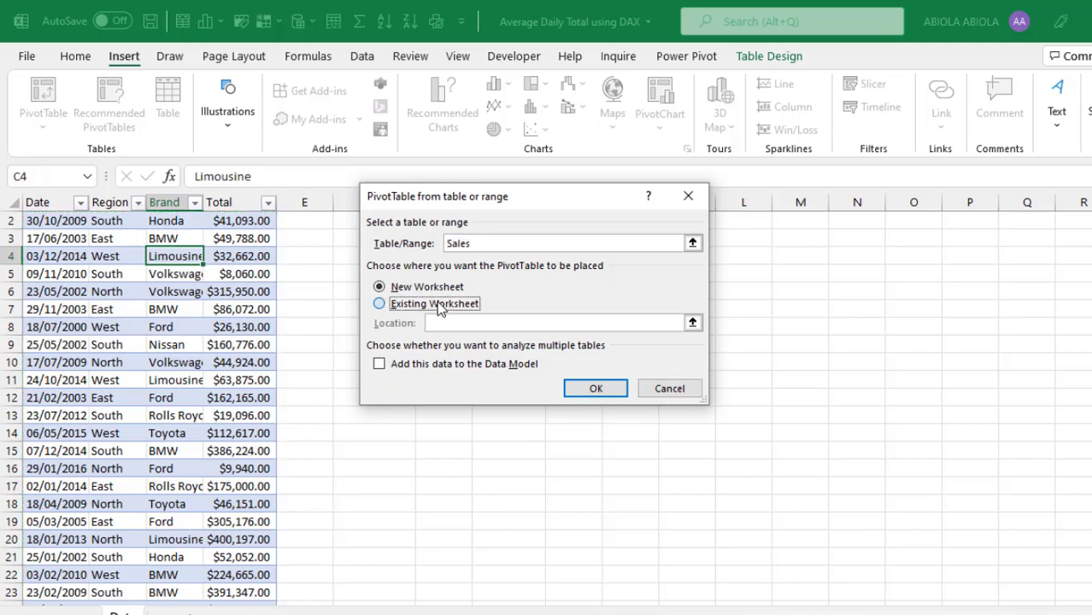
left_click(348, 224)
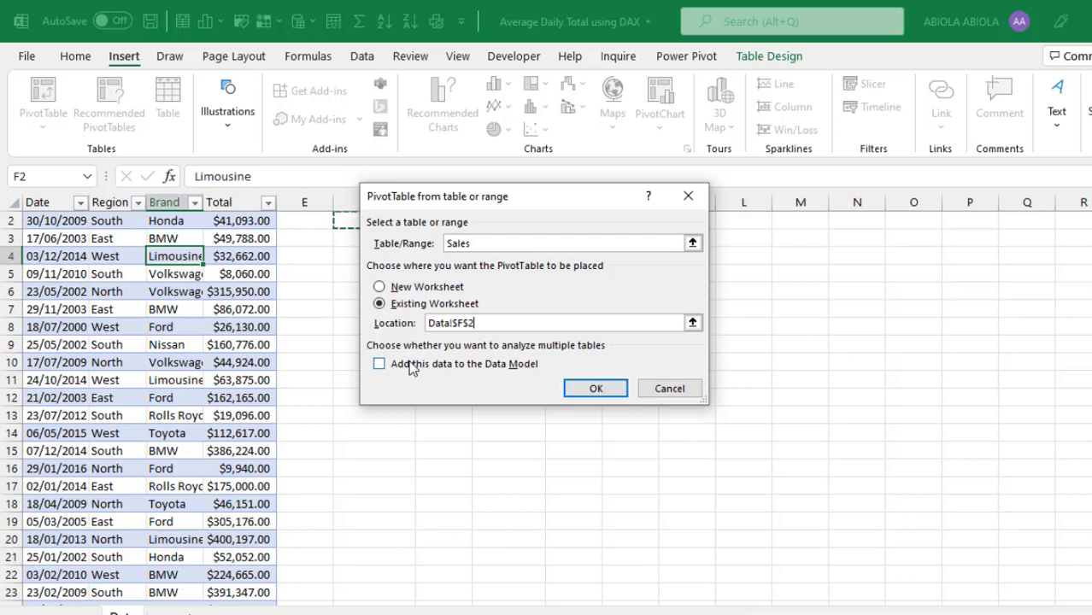
left_click(412, 367)
left_click(581, 399)
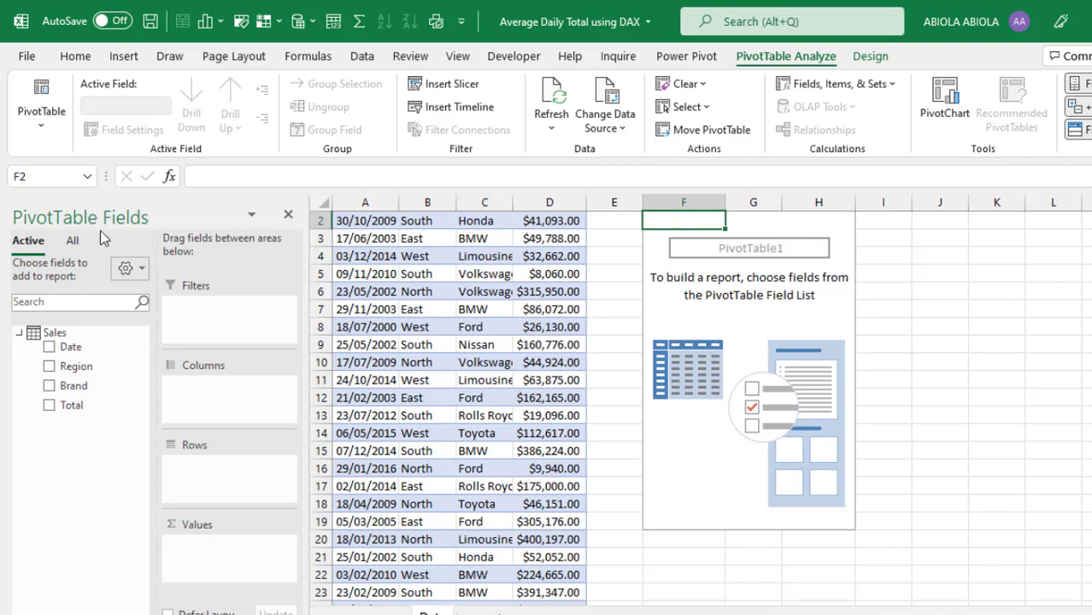
Open the data model in Power Pivot and select the first calculation area cell under the Total column
left_click(692, 57)
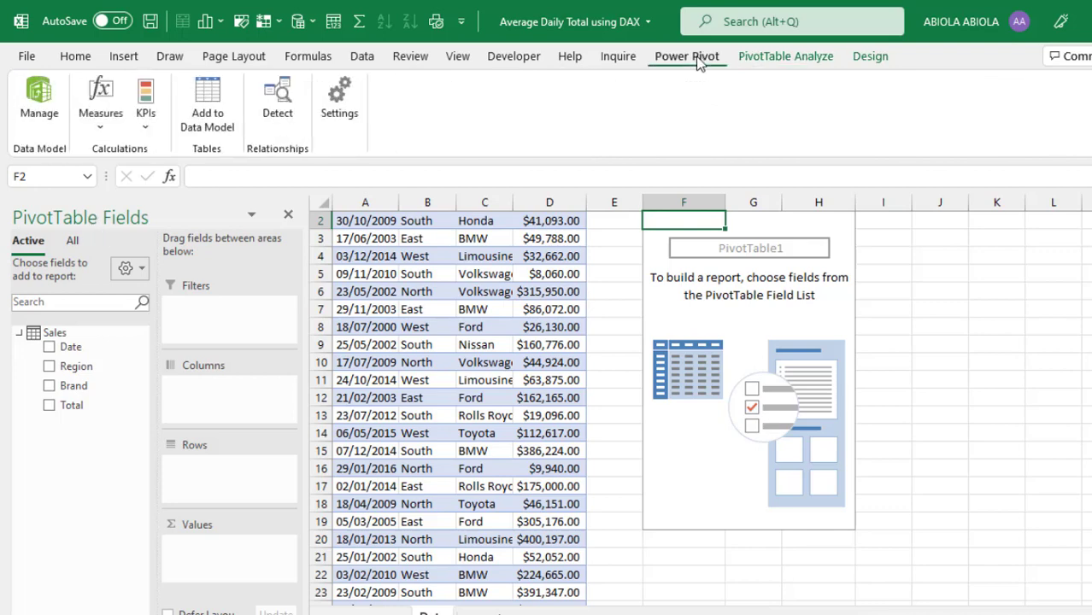
left_click(41, 96)
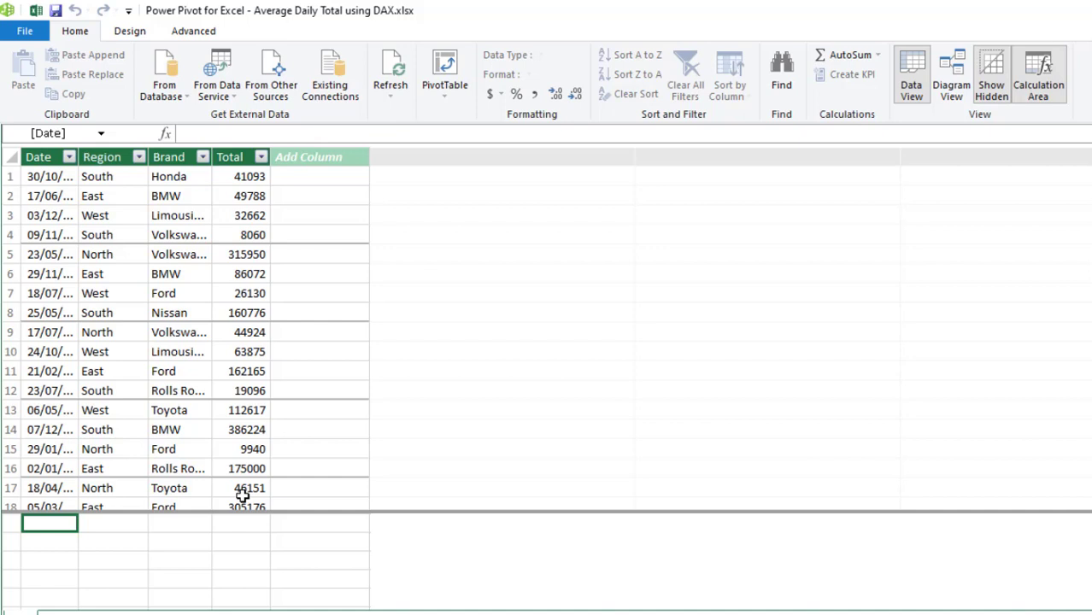
left_click(241, 529)
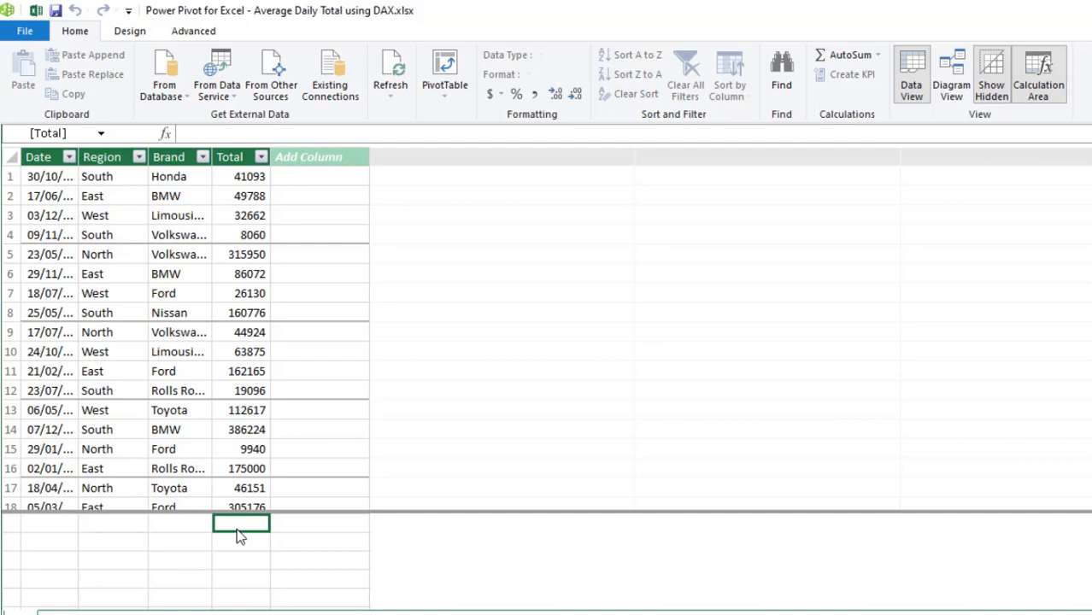
left_click(36, 10)
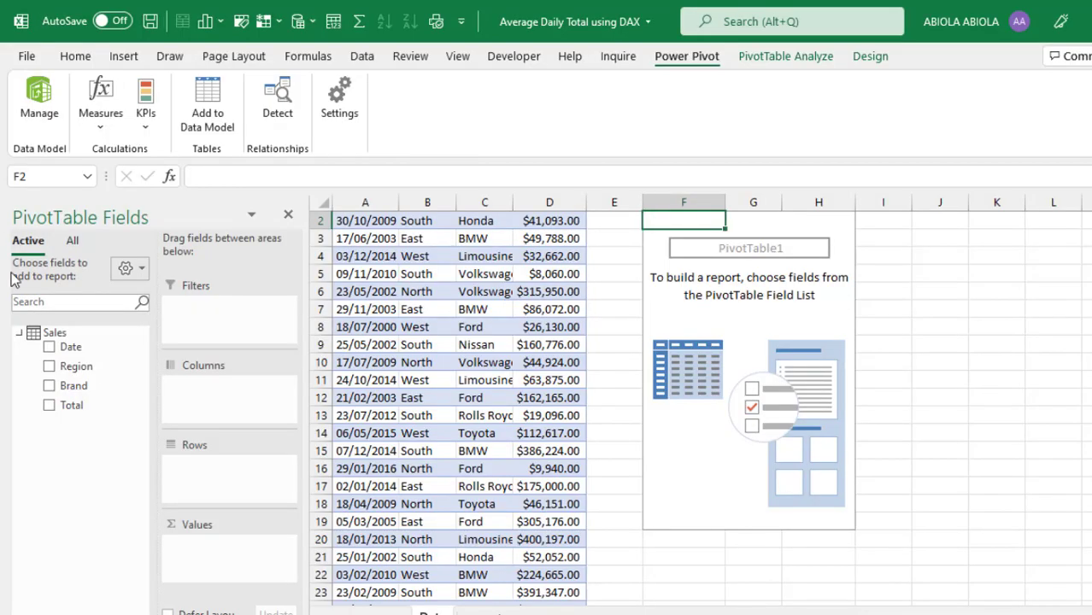
right_click(58, 338)
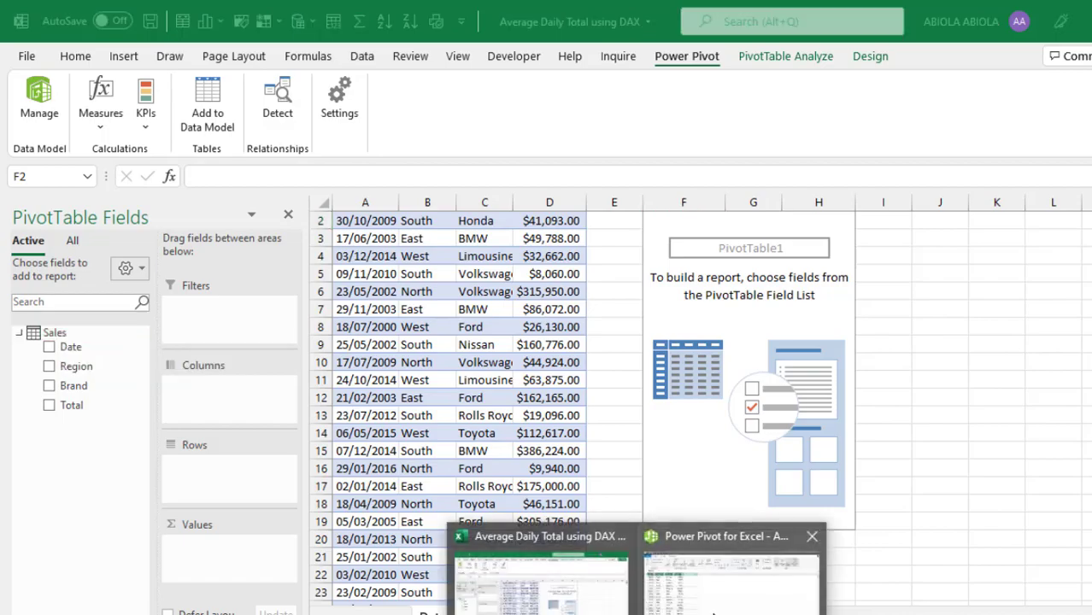
left_click(720, 611)
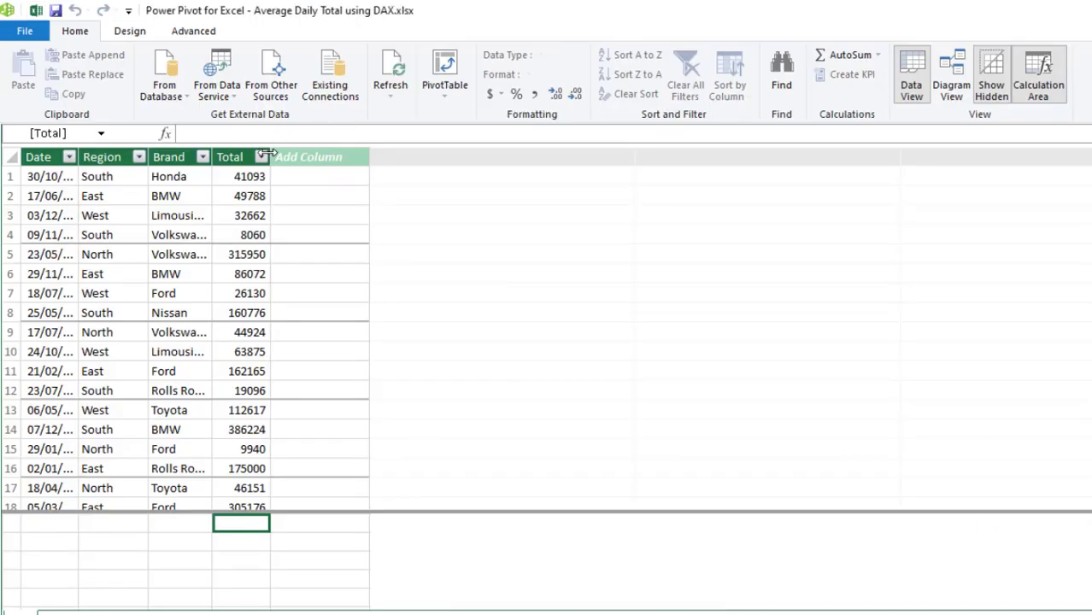
Widen the Total column and add the measure Total Sales:=SUM(Sales[Total]) beneath it
left_click_drag(432, 178, 435, 178)
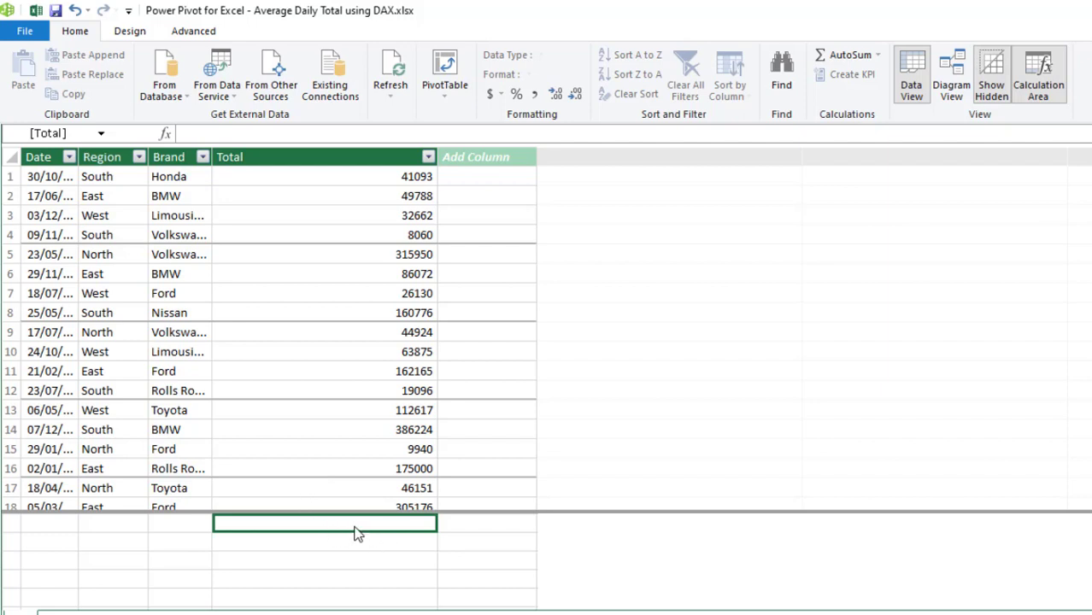
left_click(199, 134)
type("Tot")
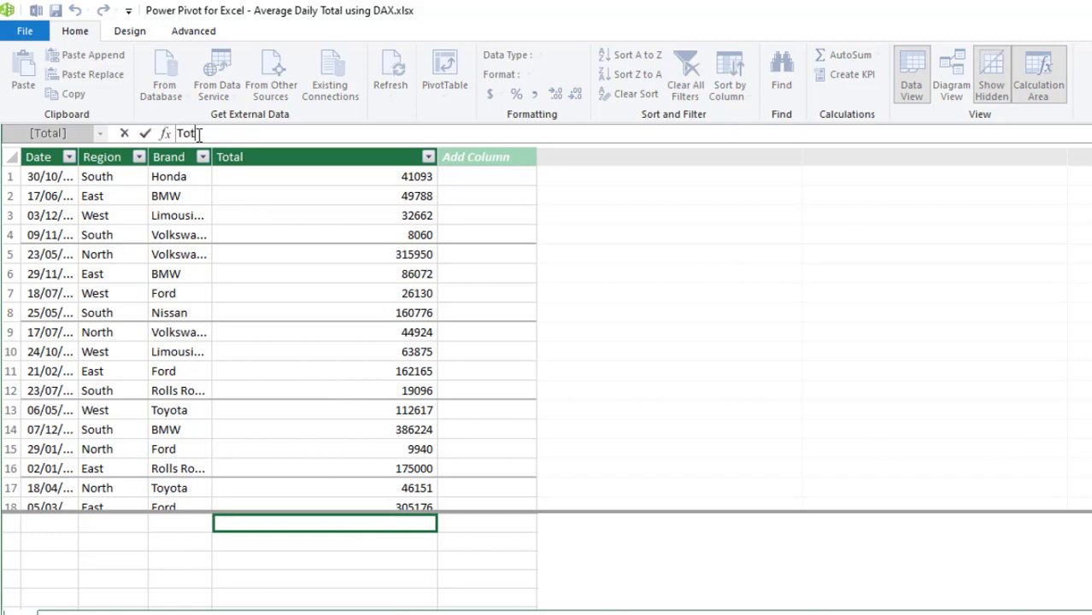
type("al Sales:=sum")
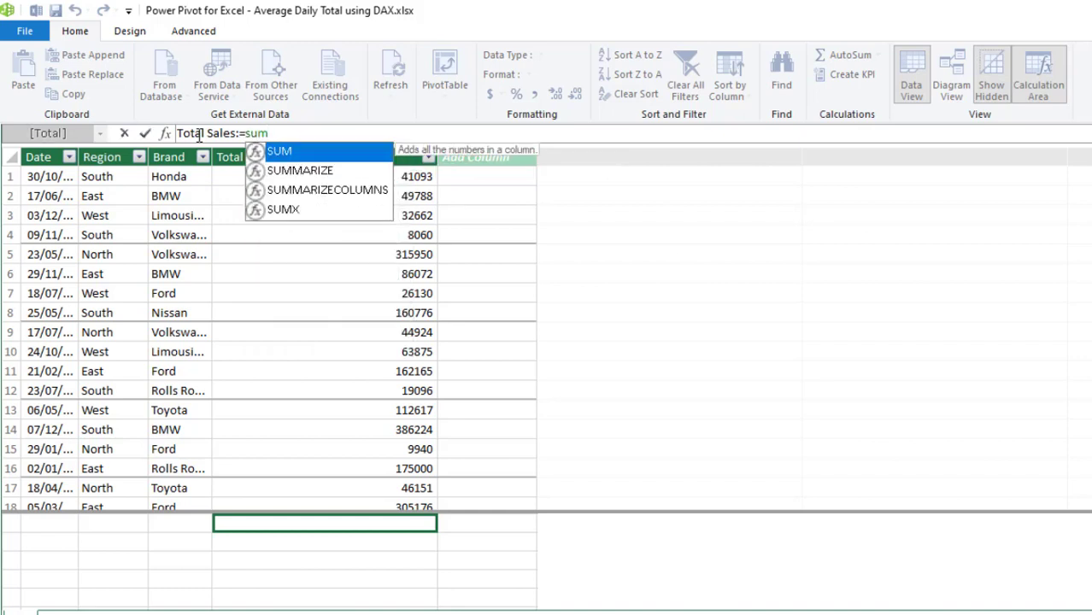
key("Tab")
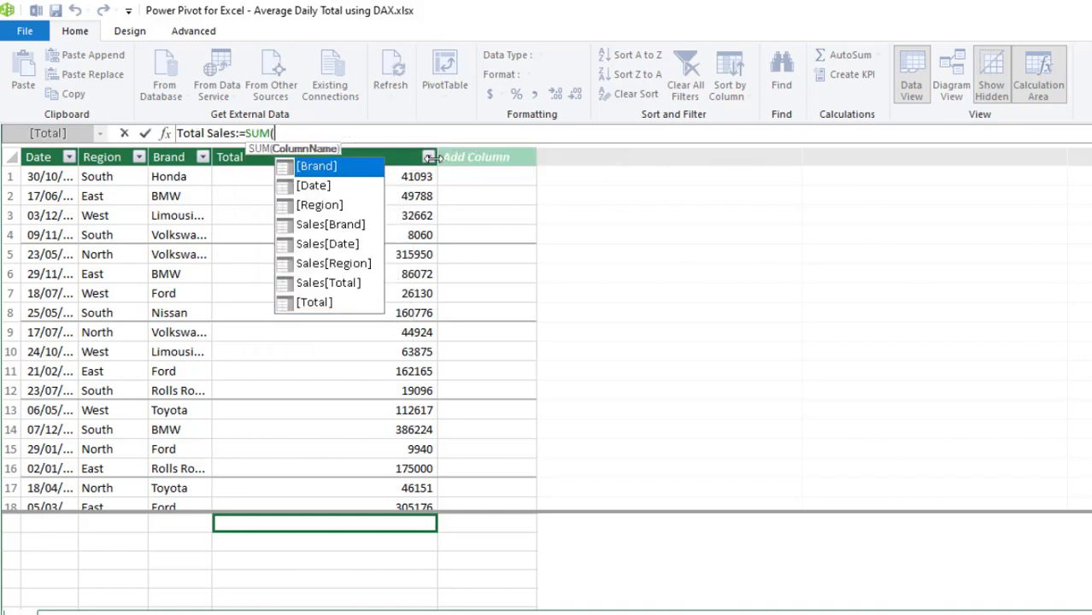
left_click(389, 148)
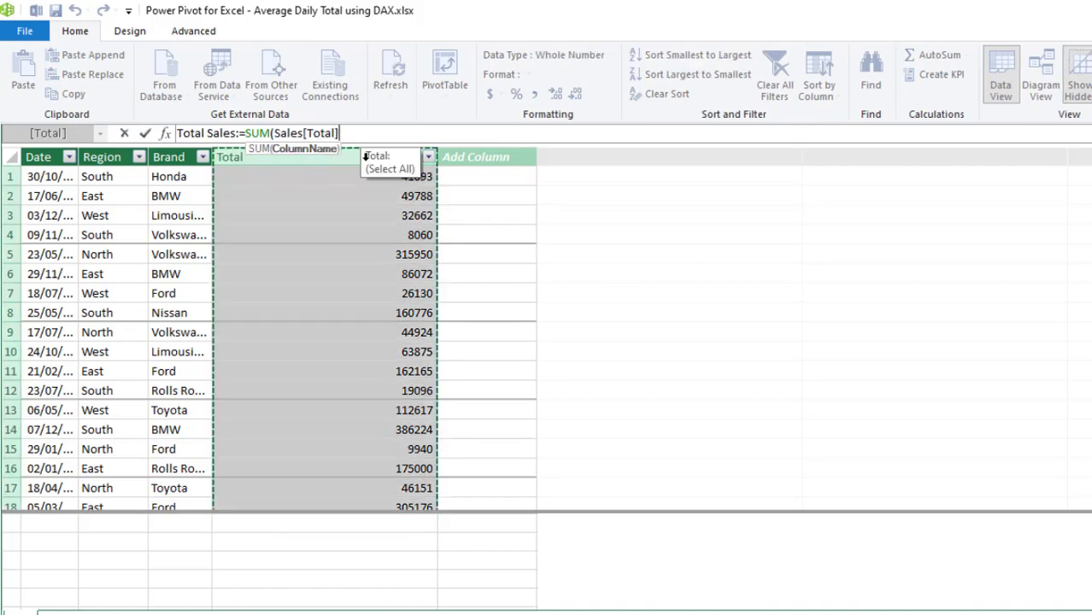
double_click(288, 133)
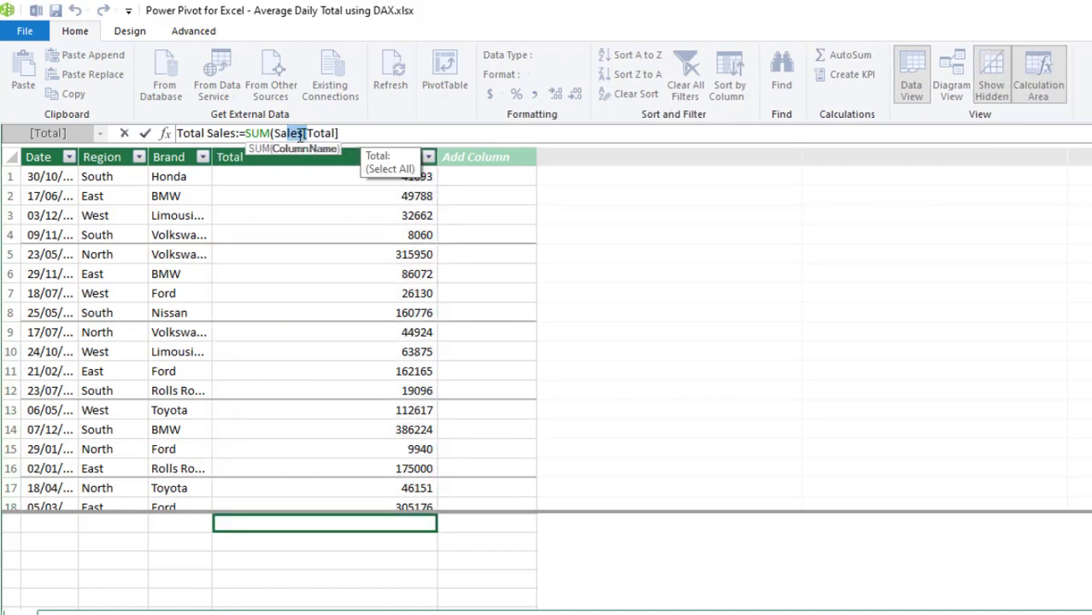
left_click(320, 133)
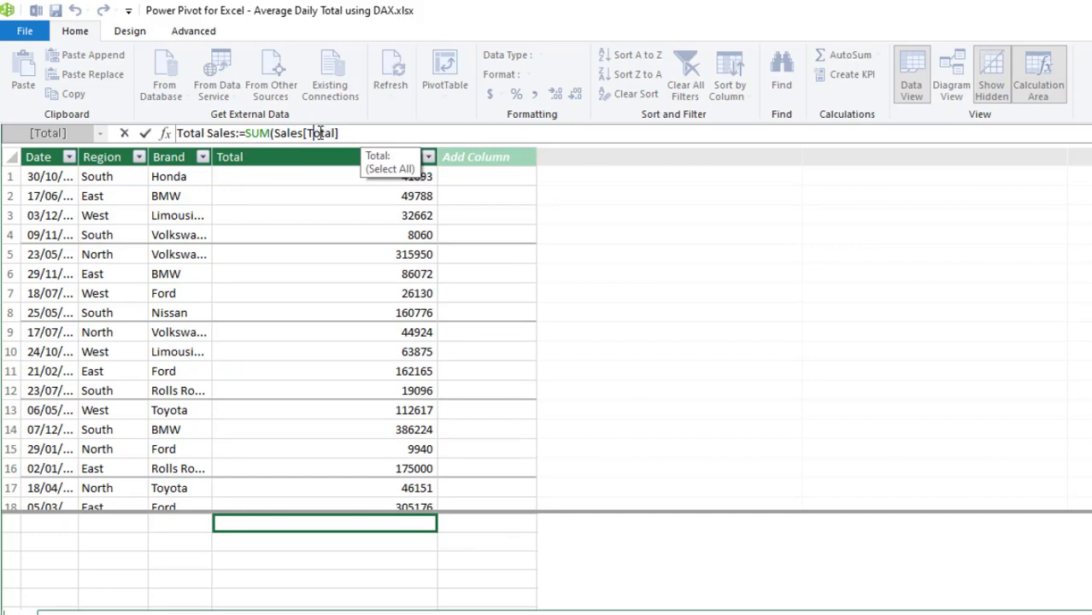
double_click(320, 134)
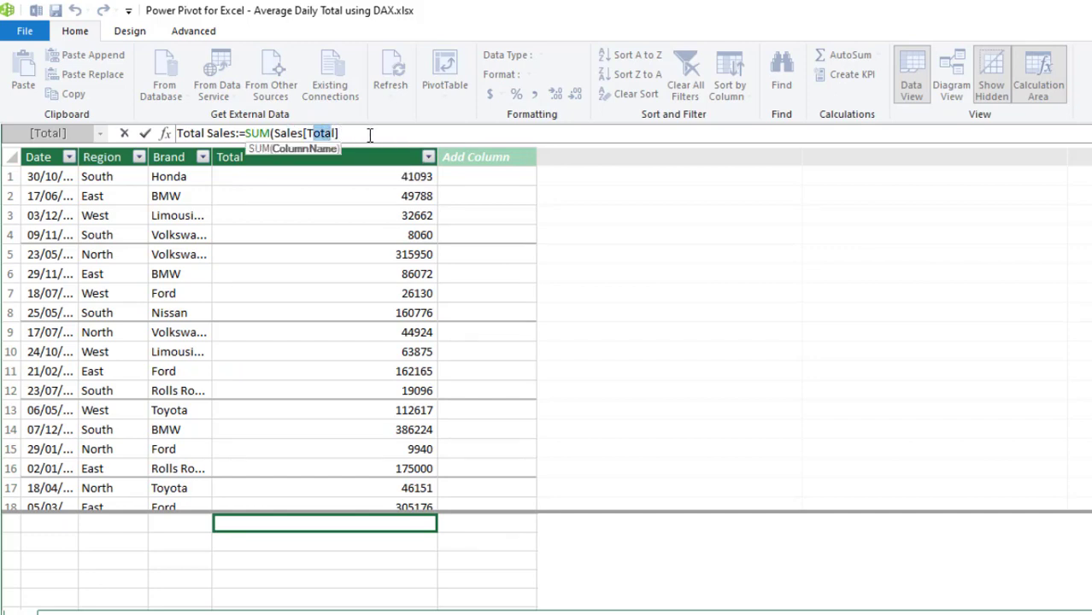
left_click(370, 134)
type(")")
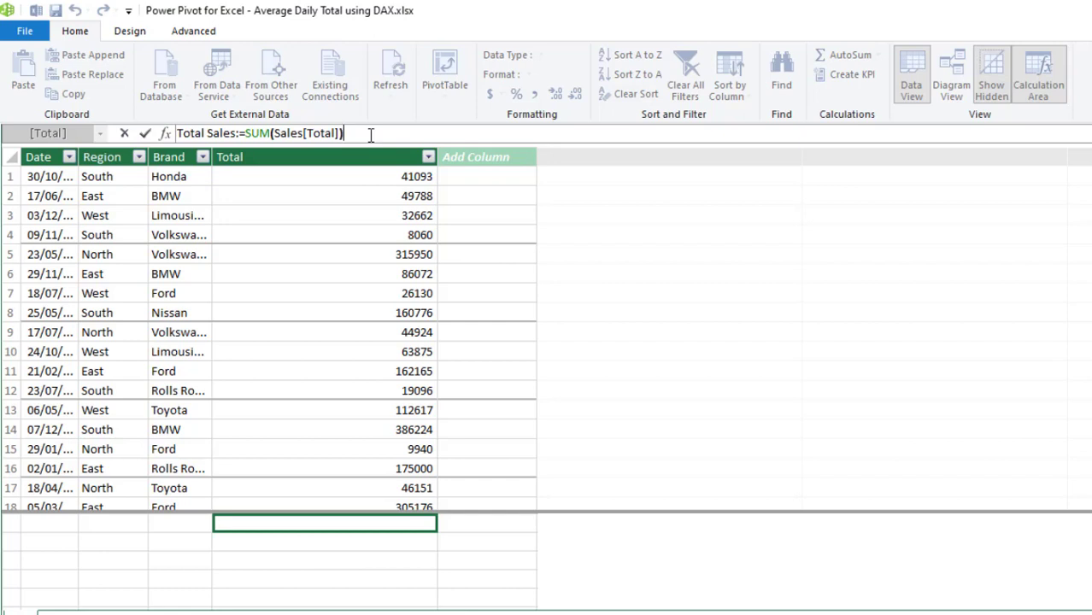
key("Return")
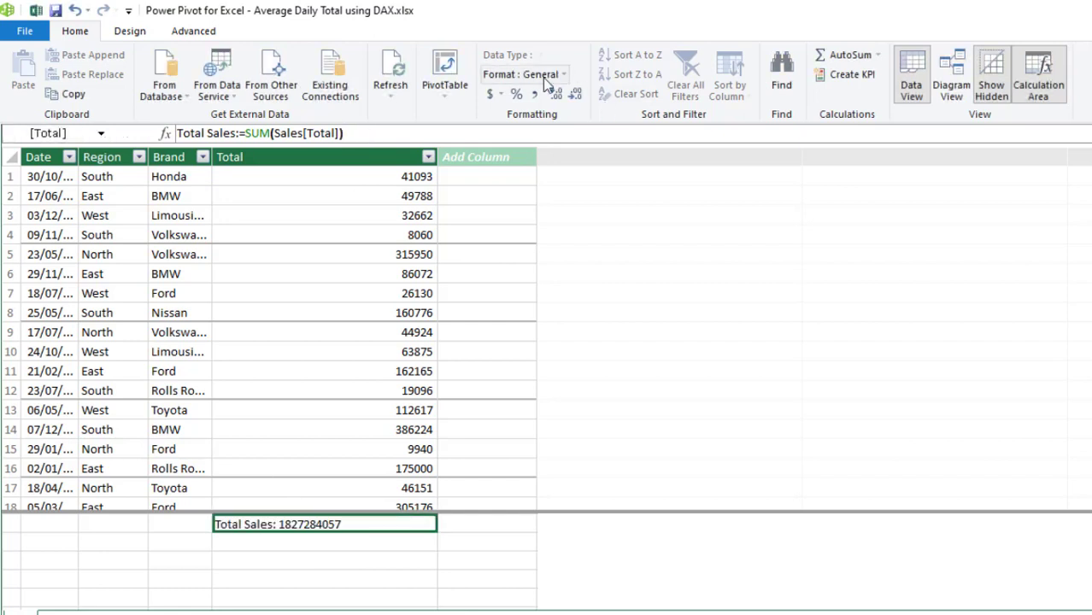
Format the Total Sales measure as currency with $ English (United States)
left_click(494, 93)
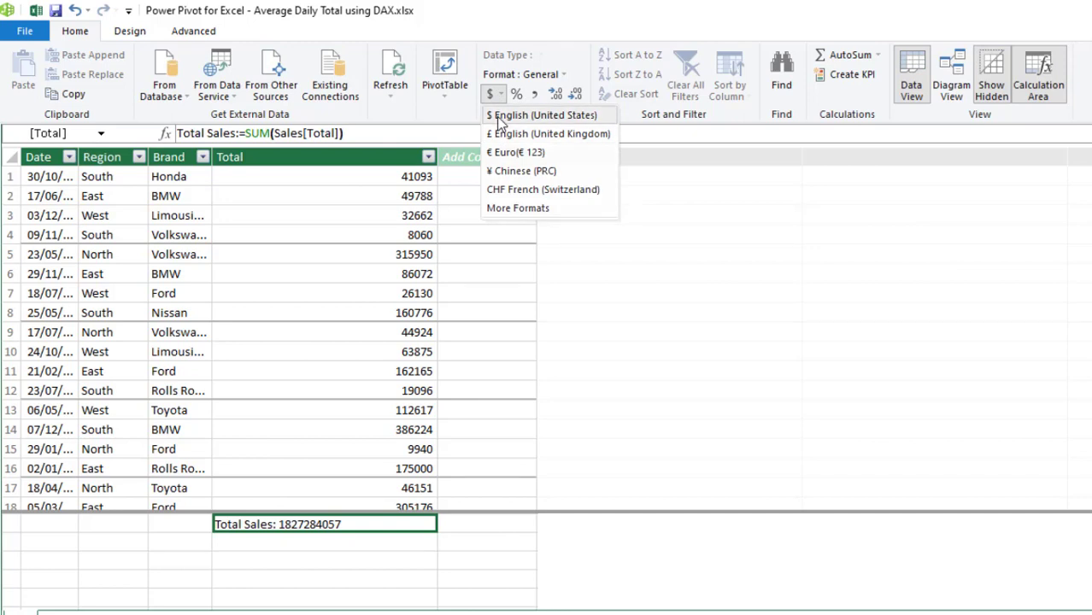
left_click(502, 115)
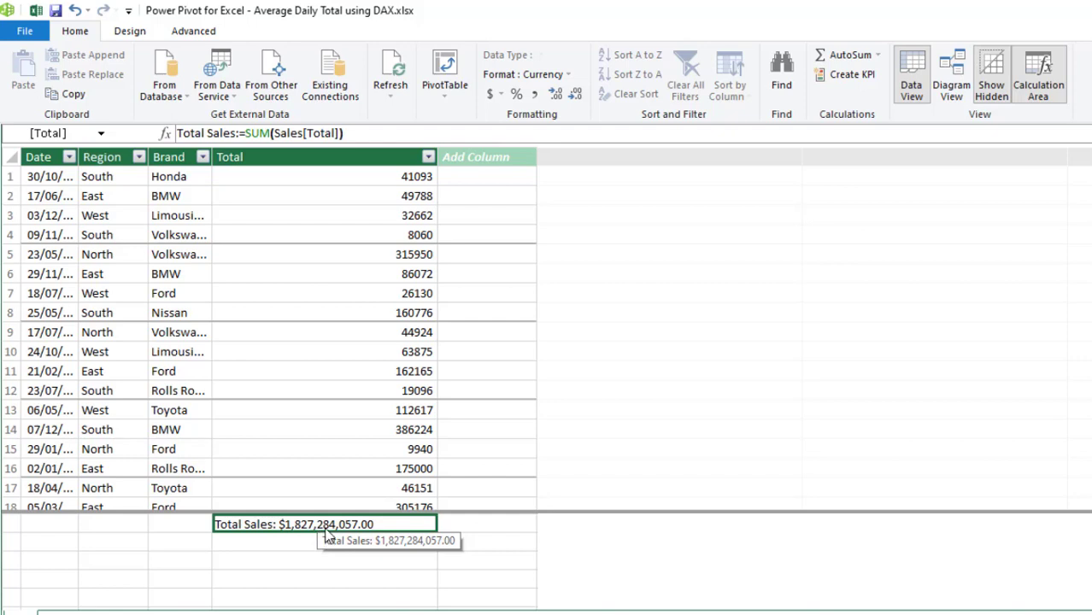
Widen the Date column and add the measure Count of Distinct Dates:=DISTINCTCOUNT(Sales[Date]) in the cell beneath Total Sales
left_click(282, 552)
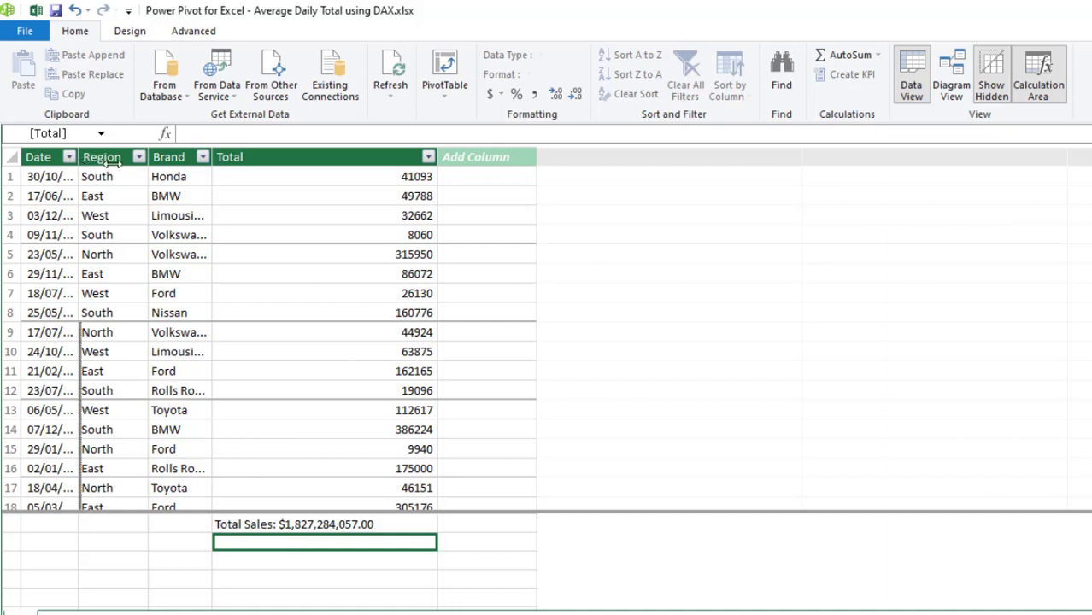
left_click_drag(113, 164, 113, 164)
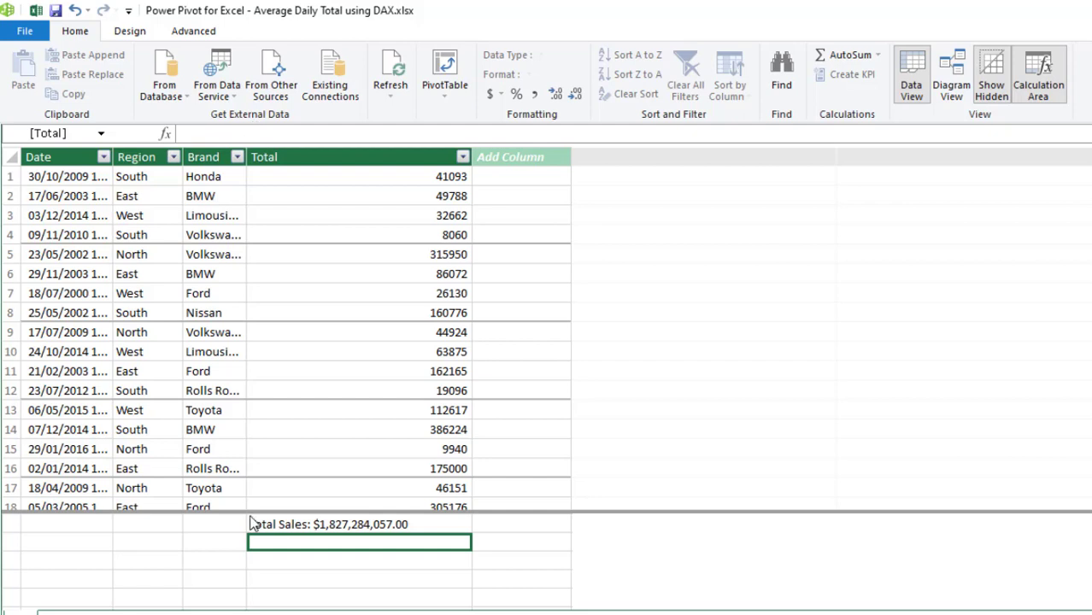
type("Count")
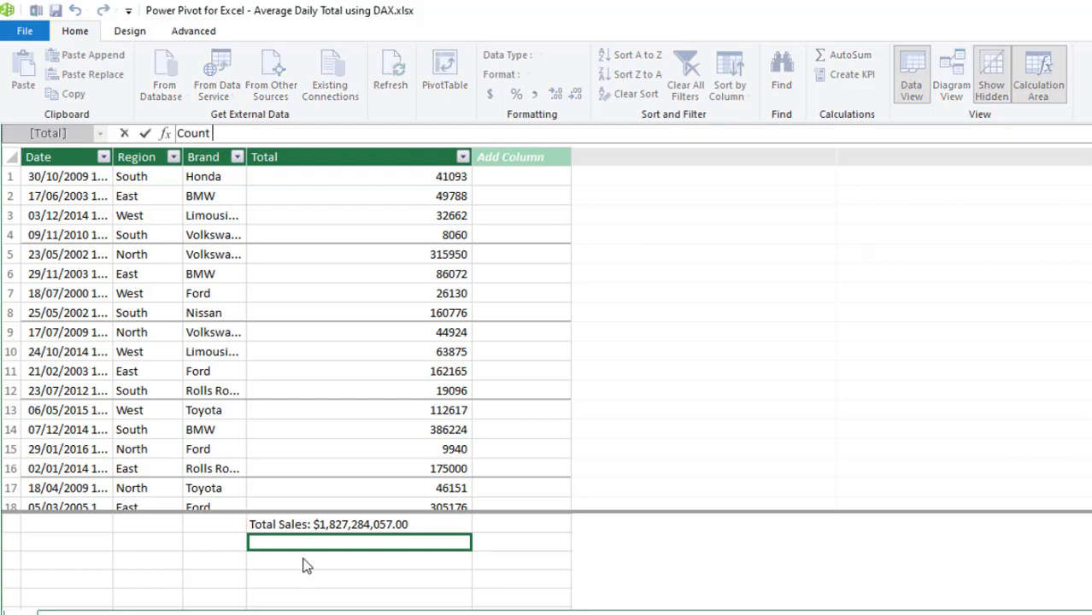
type(" of Distinct Dates")
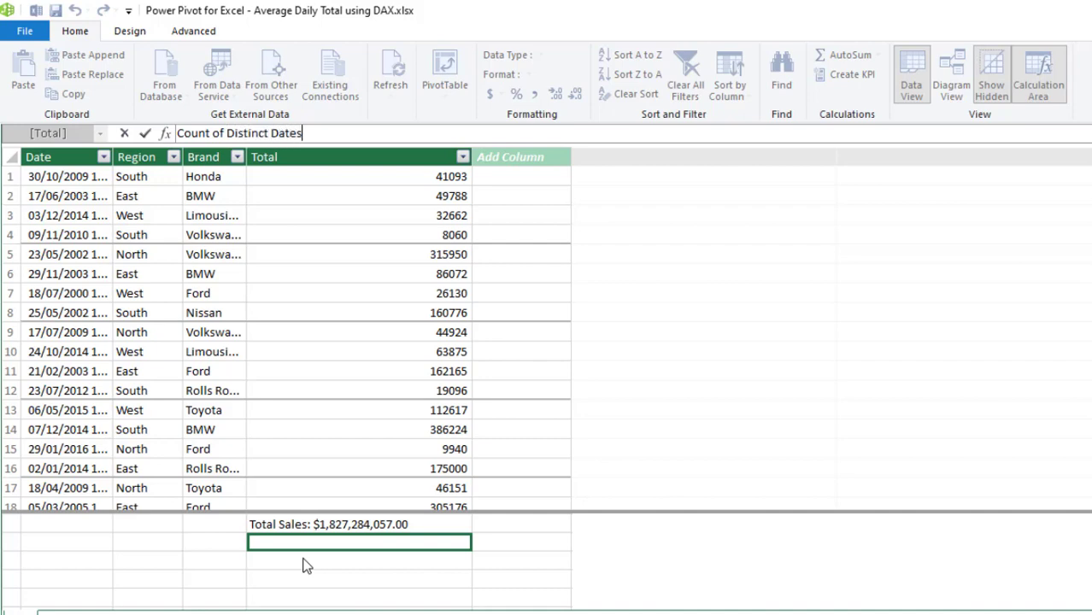
type(":=dis")
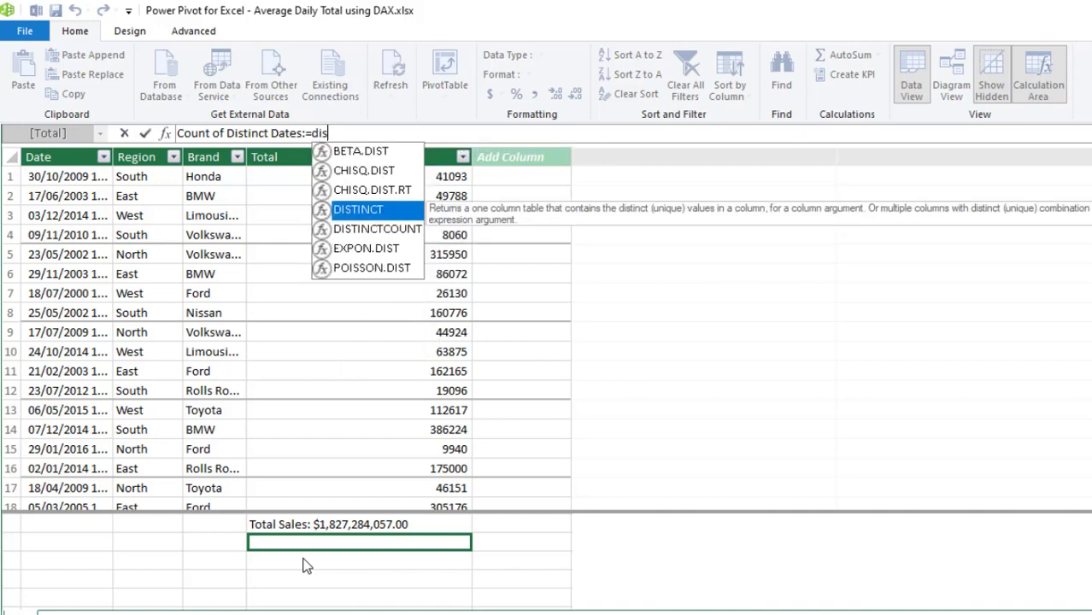
left_click(344, 231)
double_click(345, 229)
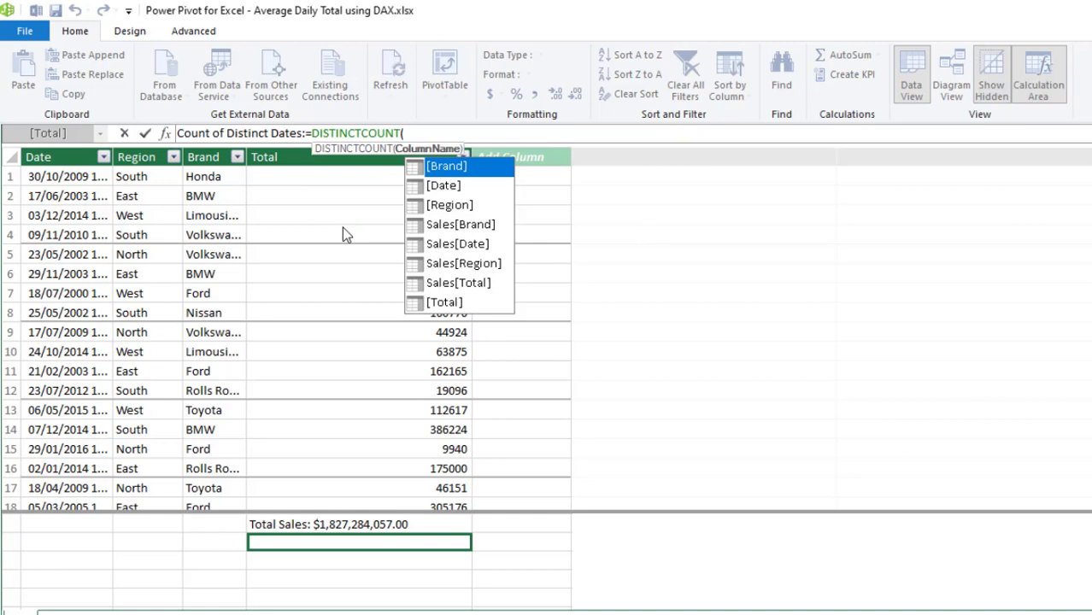
left_click(69, 155)
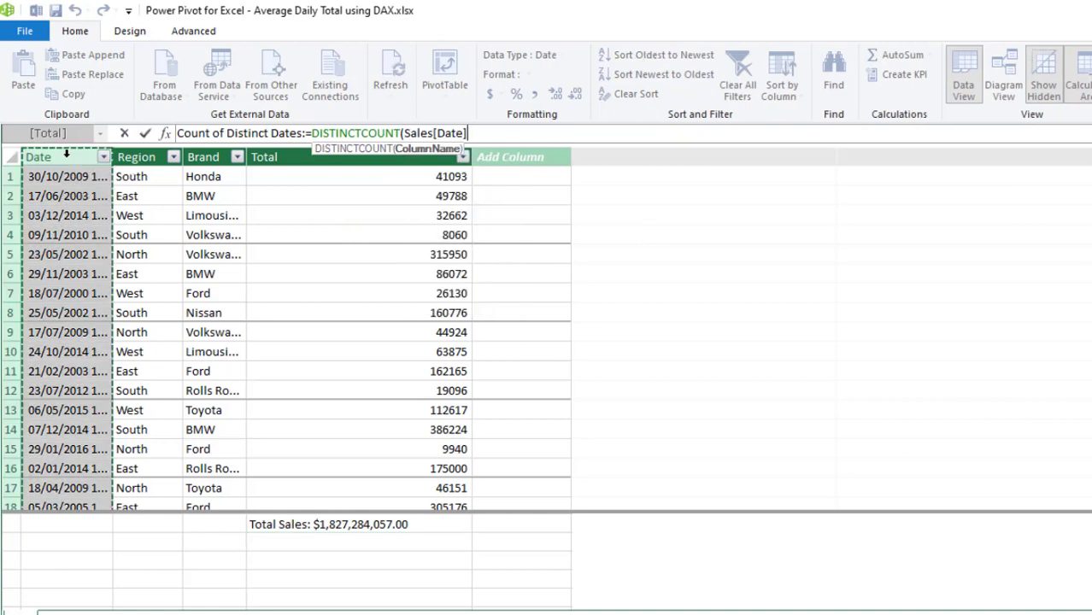
type(")")
key("Return")
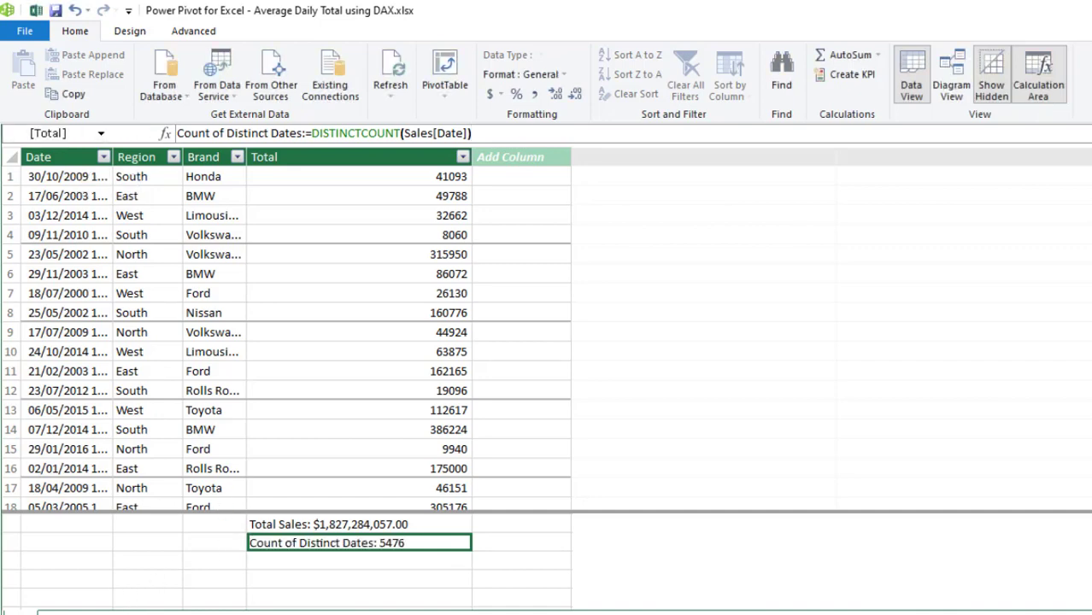
Start a new measure named Aveg Daily Total in the cell beneath Count of Distinct Dates
left_click(411, 561)
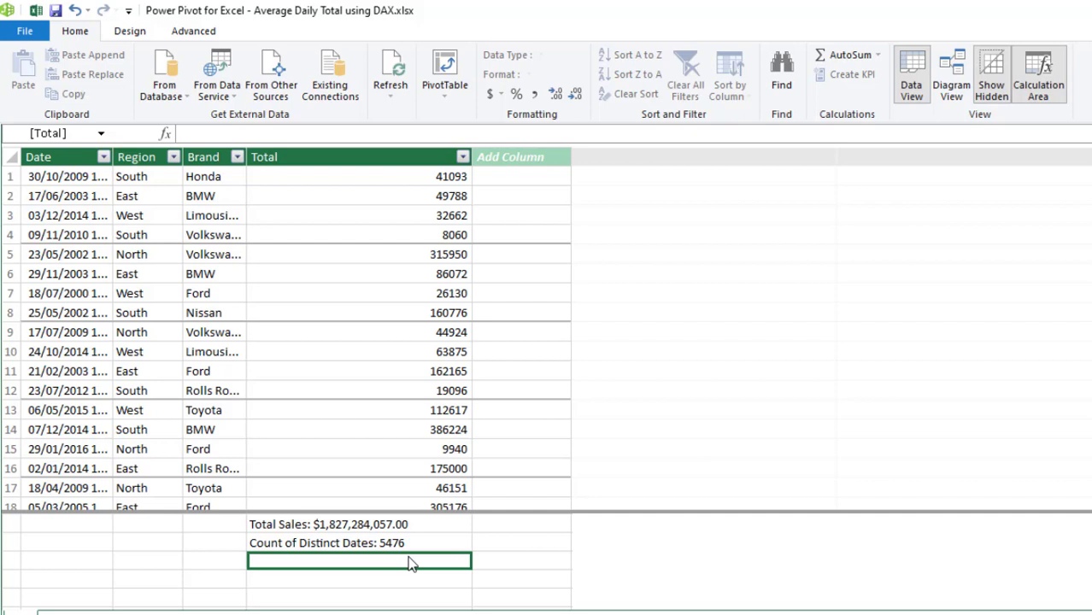
left_click(222, 134)
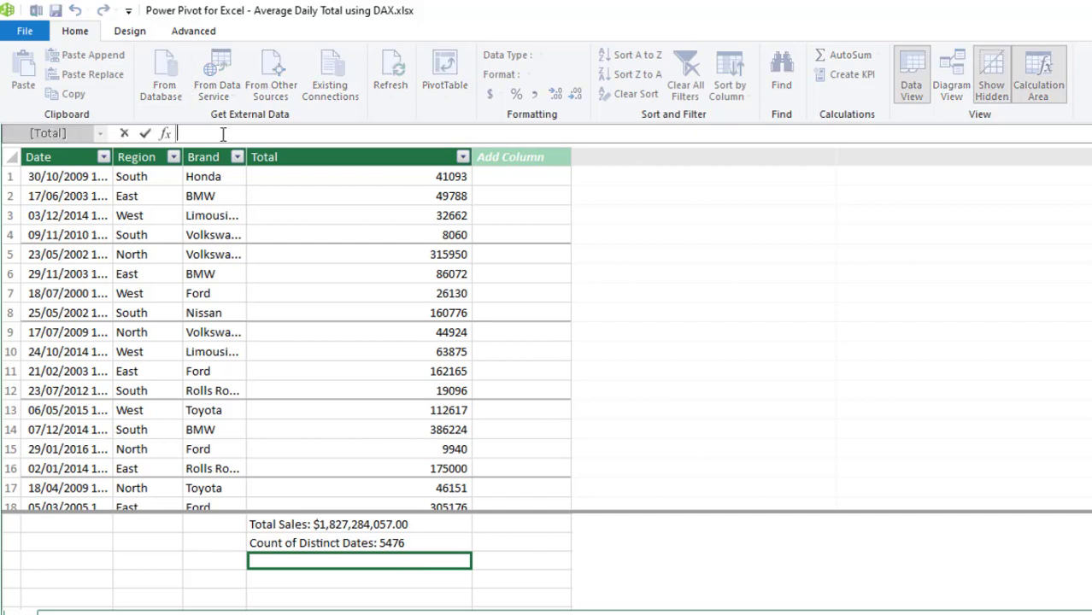
type("Avef")
key("BackSpace")
type("g Daily")
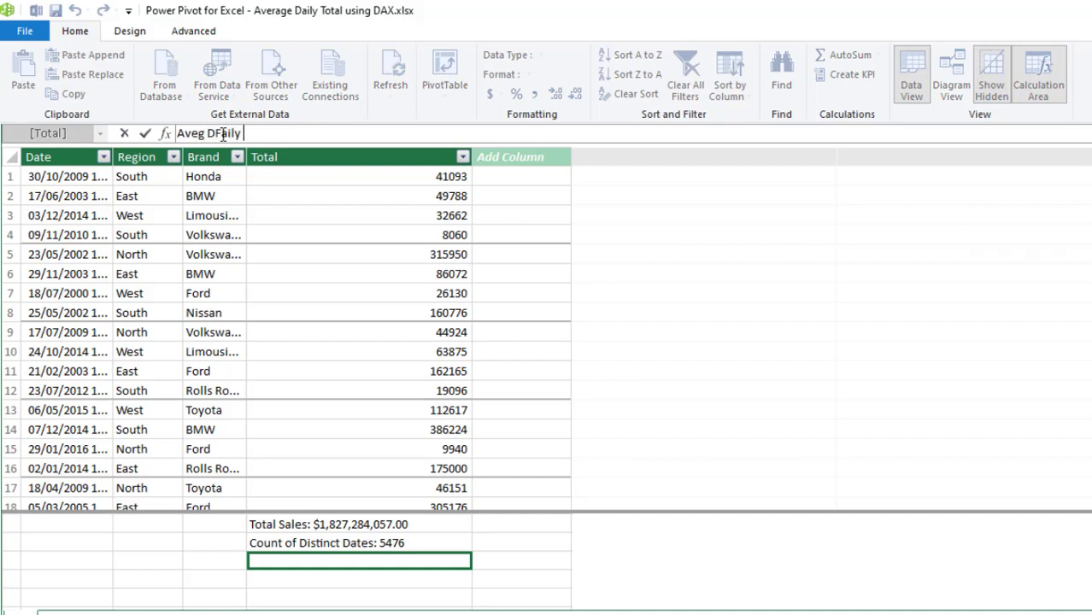
key("BackSpace")
key("BackSpace")
key("BackSpace")
key("BackSpace")
type("aily Total: ")
Define the Aveg Daily Total measure as DIVIDE([Total Sales],[Count of Distinct Dates],BLANK()) and format it as $ currency
type("DIVIDE(")
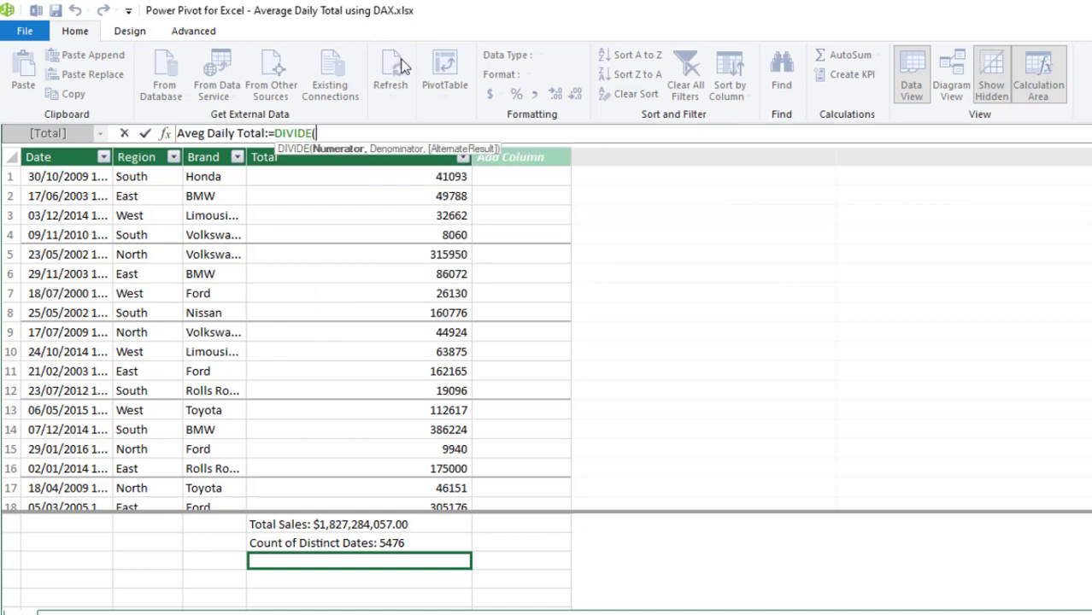
left_click(351, 525)
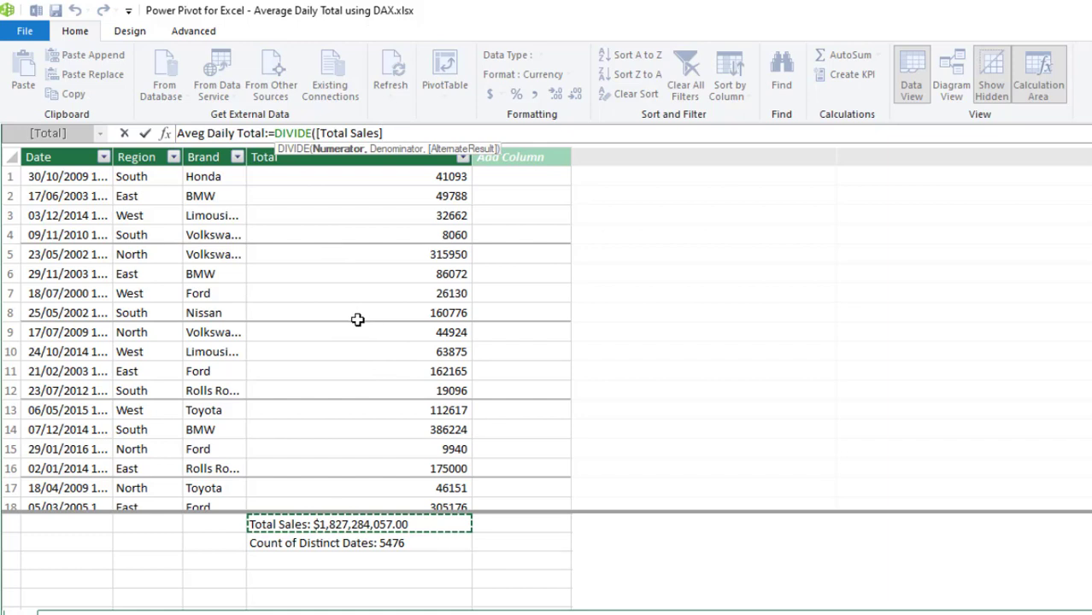
type(",")
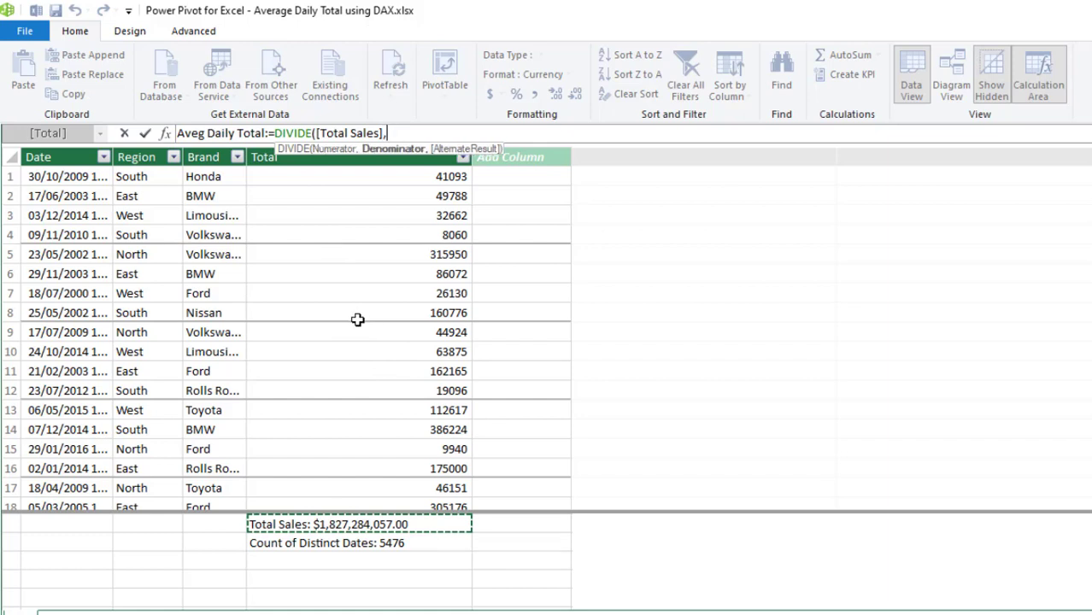
left_click(355, 552)
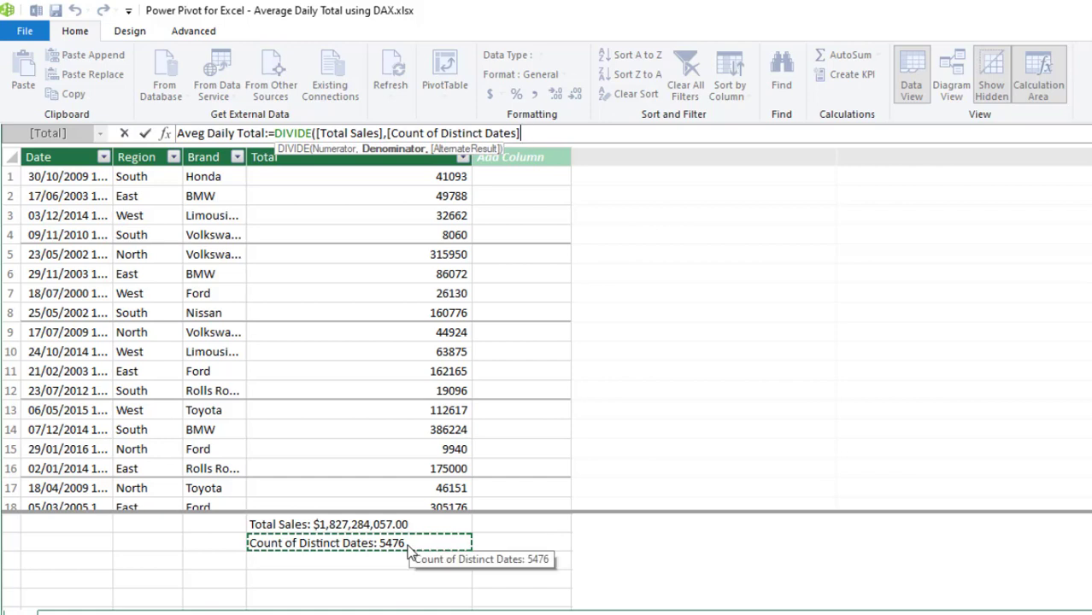
type(",")
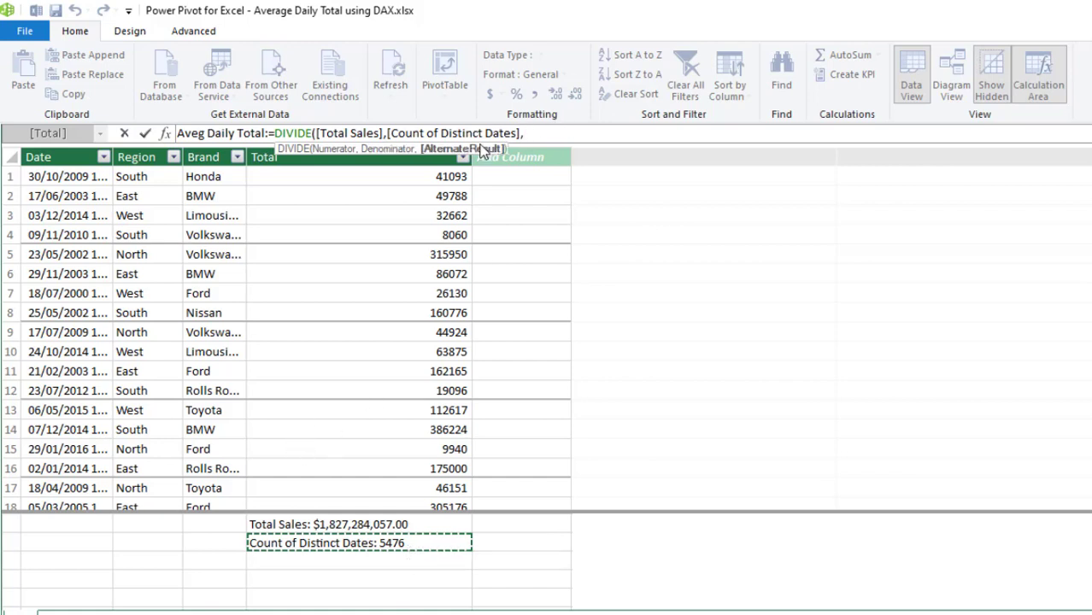
type("BLANK()")
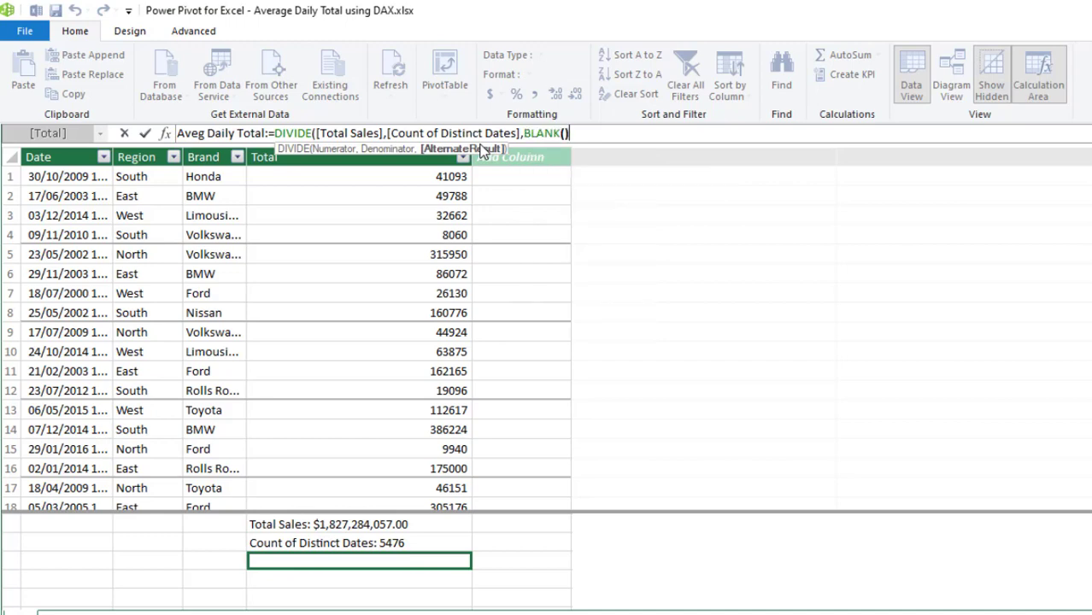
type(")")
key("Return")
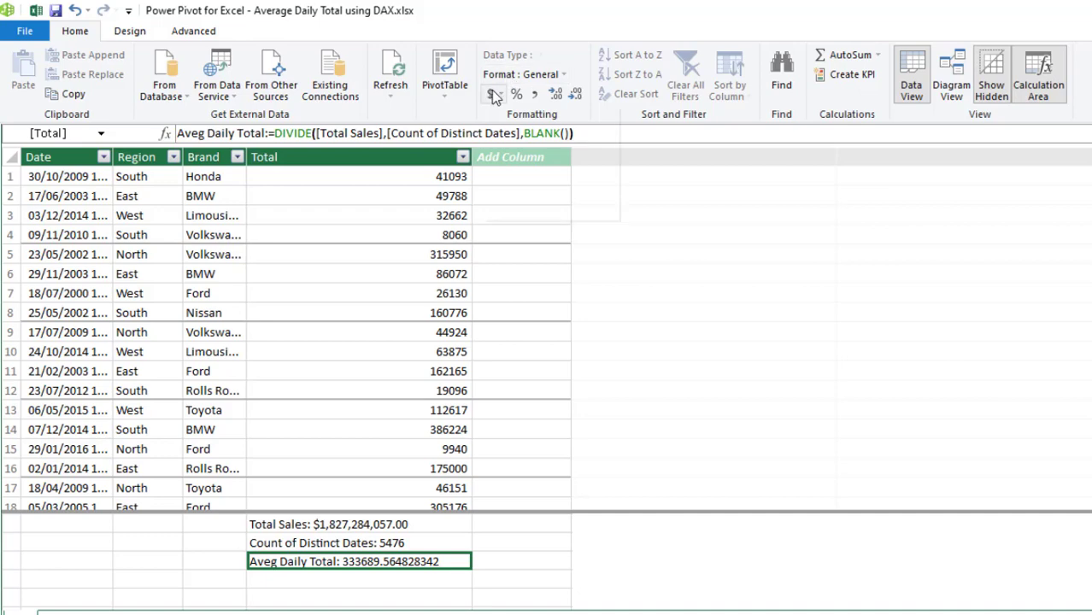
left_click(497, 94)
left_click(508, 114)
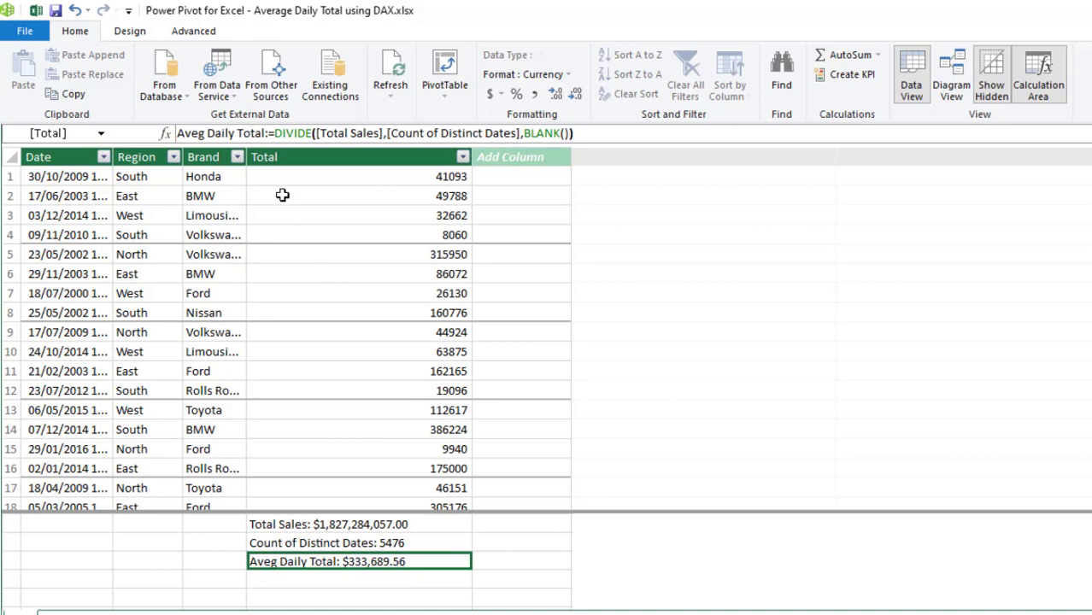
Switch to the Excel workbook and add Date to the PivotTable rows, keeping only the Date (Year) field there
left_click(35, 10)
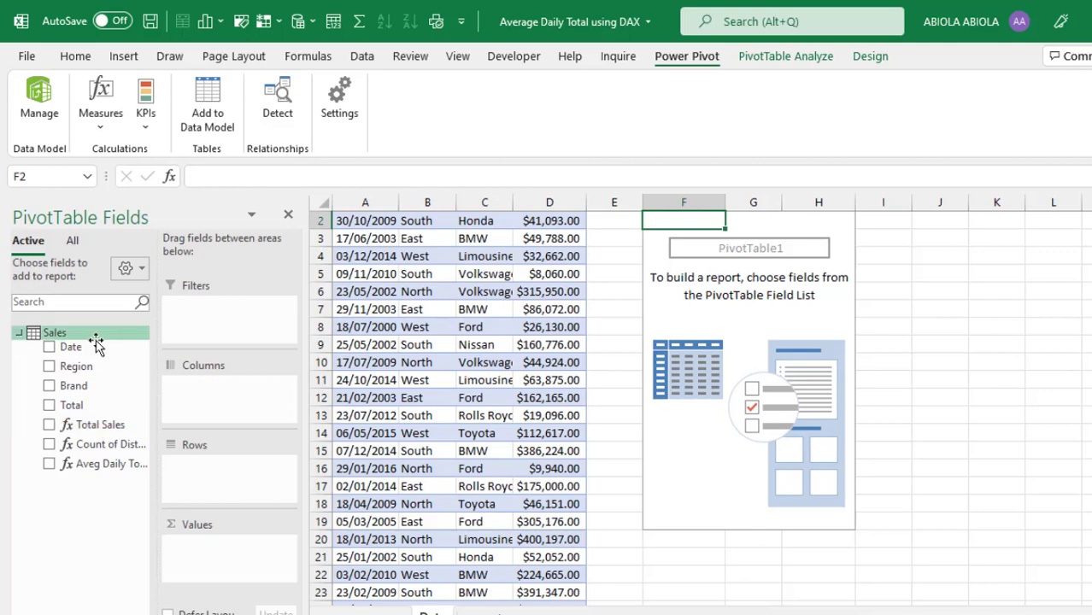
left_click_drag(94, 347, 200, 482)
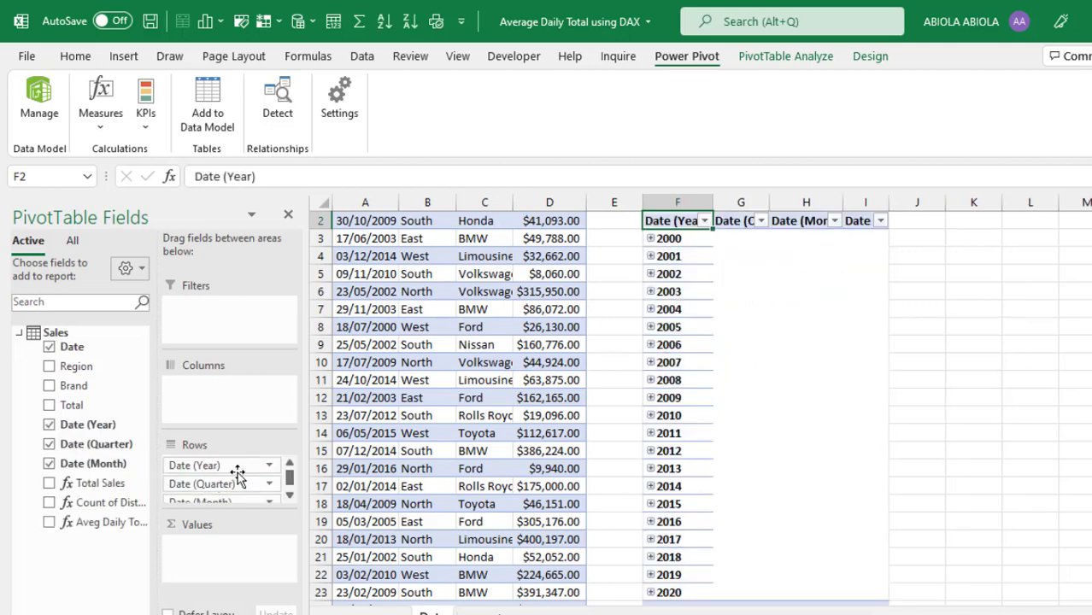
left_click(289, 497)
left_click_drag(236, 496, 408, 516)
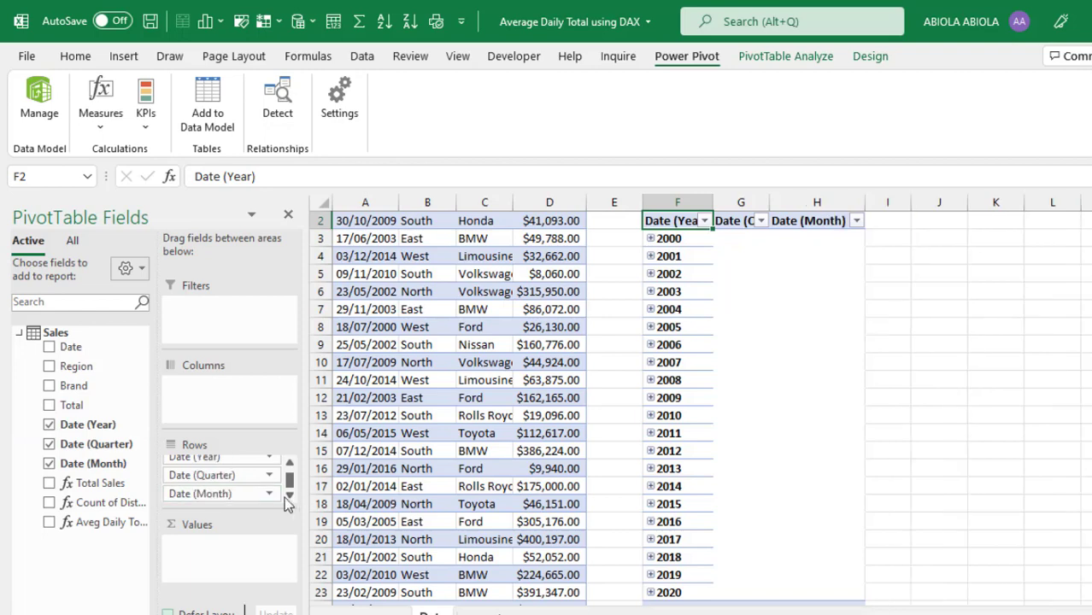
left_click_drag(227, 494, 402, 523)
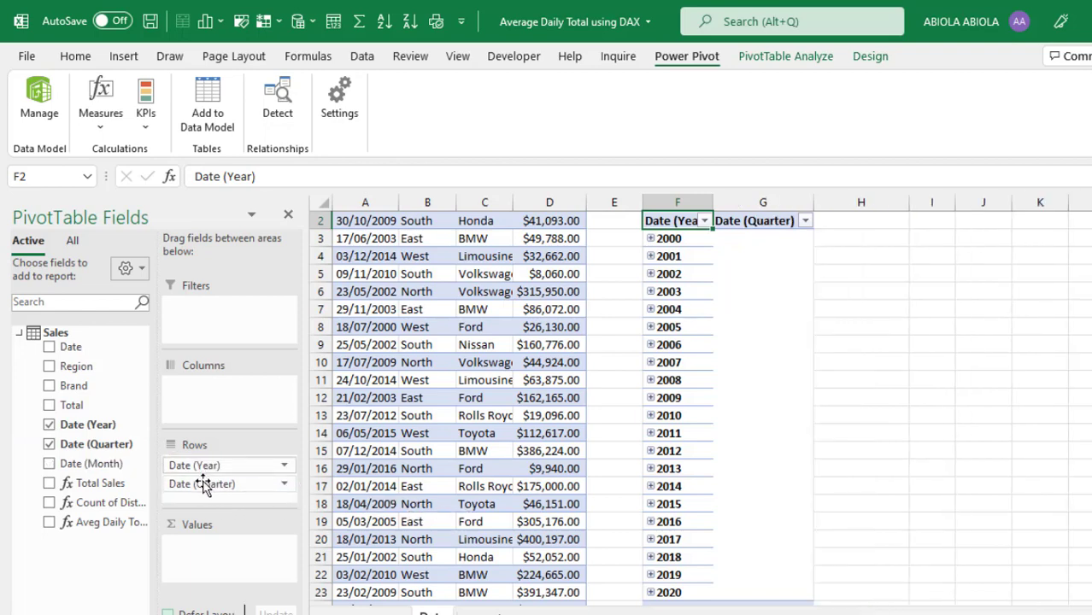
left_click_drag(204, 486, 419, 522)
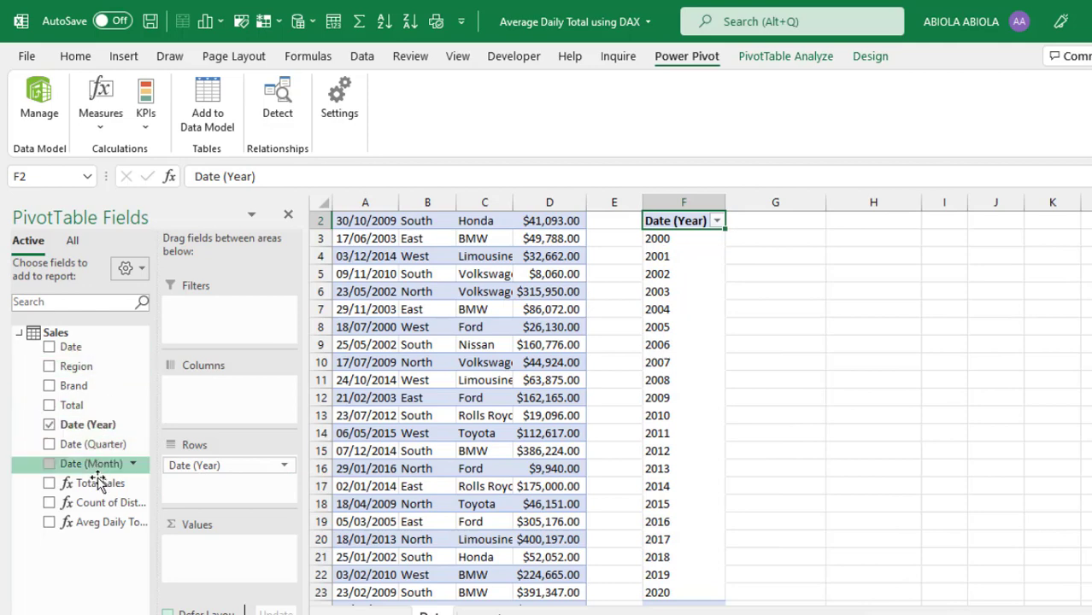
Add the Total Sales, Count of Distinct Dates and Aveg Daily Total measures to the PivotTable values
left_click_drag(98, 489, 246, 555)
left_click_drag(89, 504, 215, 573)
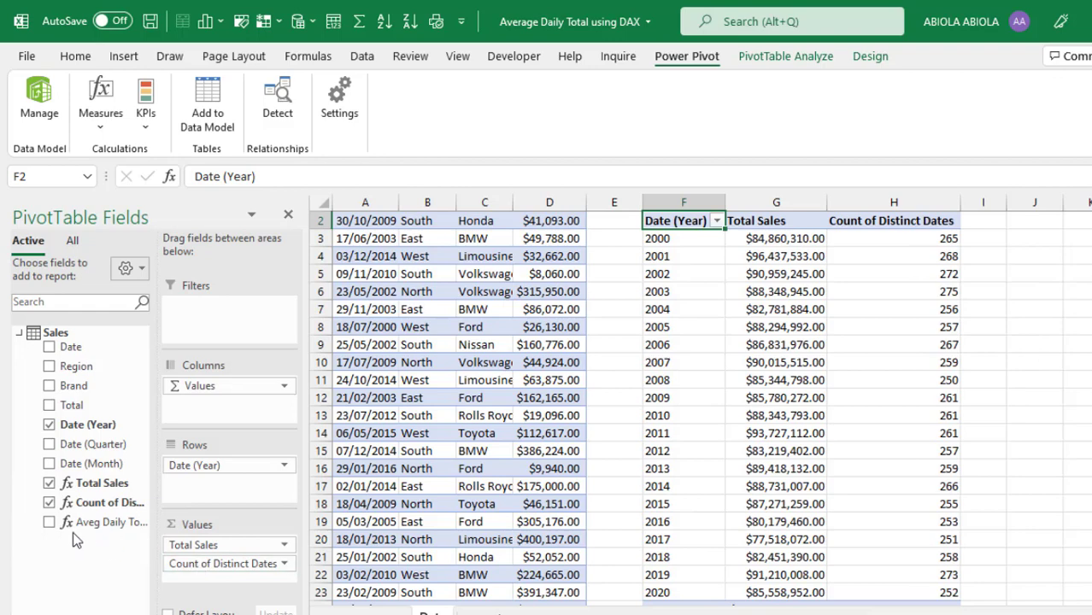
left_click_drag(74, 525, 231, 583)
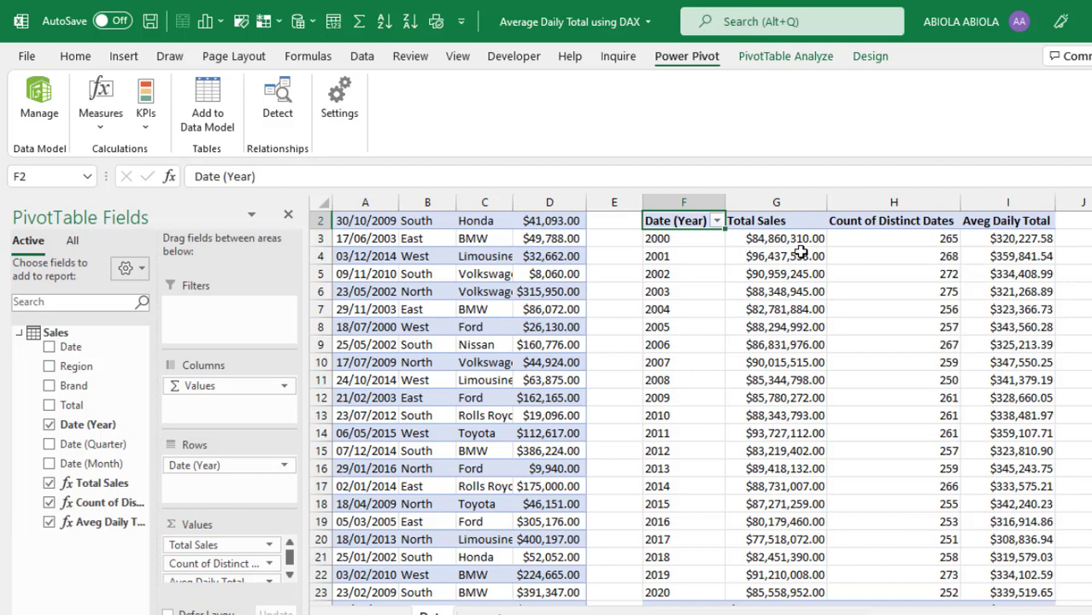
Examine the yearly total sales, distinct date counts and average daily totals in the PivotTable
mouse_move(787, 243)
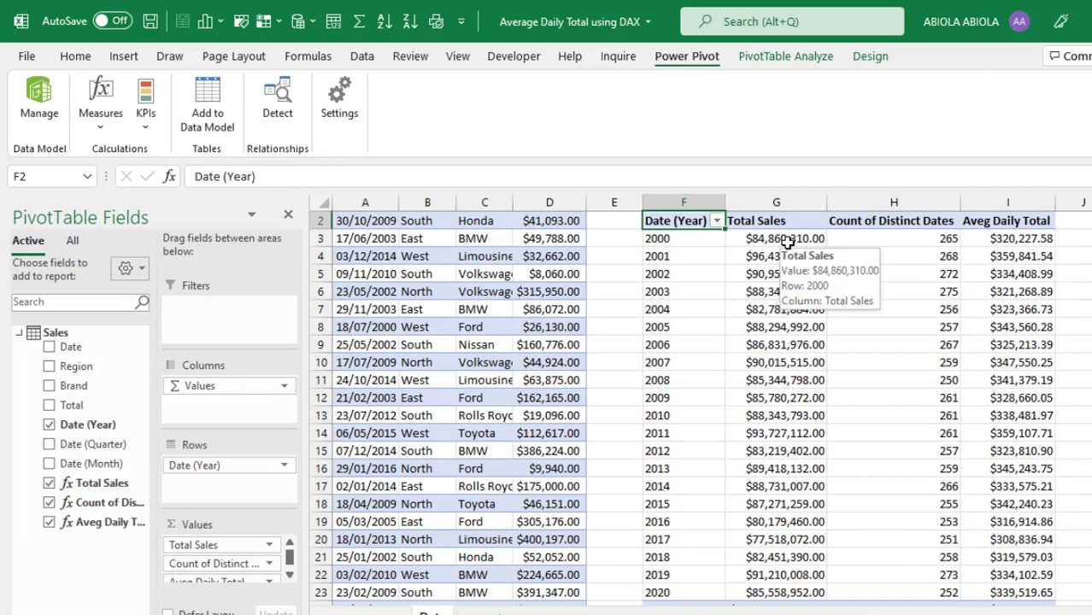
left_click_drag(776, 241, 775, 272)
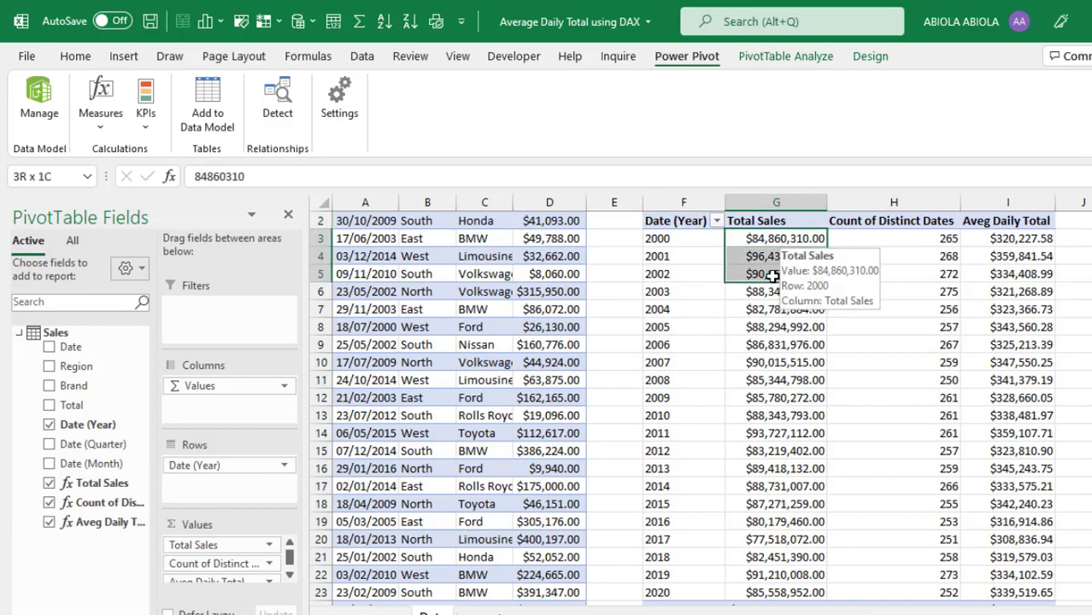
left_click(772, 292)
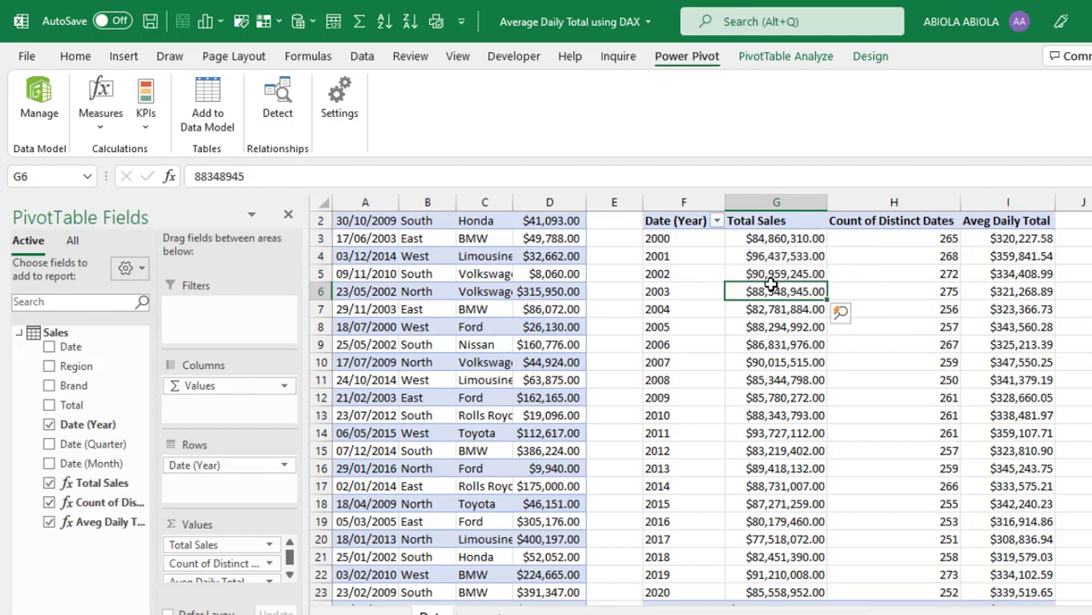
left_click(908, 222)
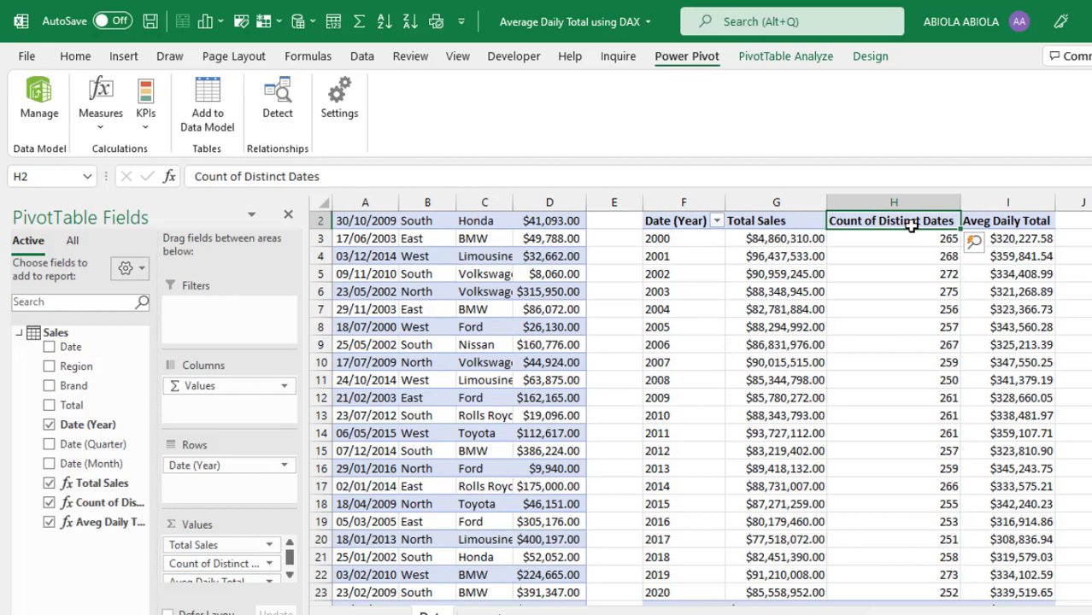
left_click(916, 240)
mouse_move(916, 239)
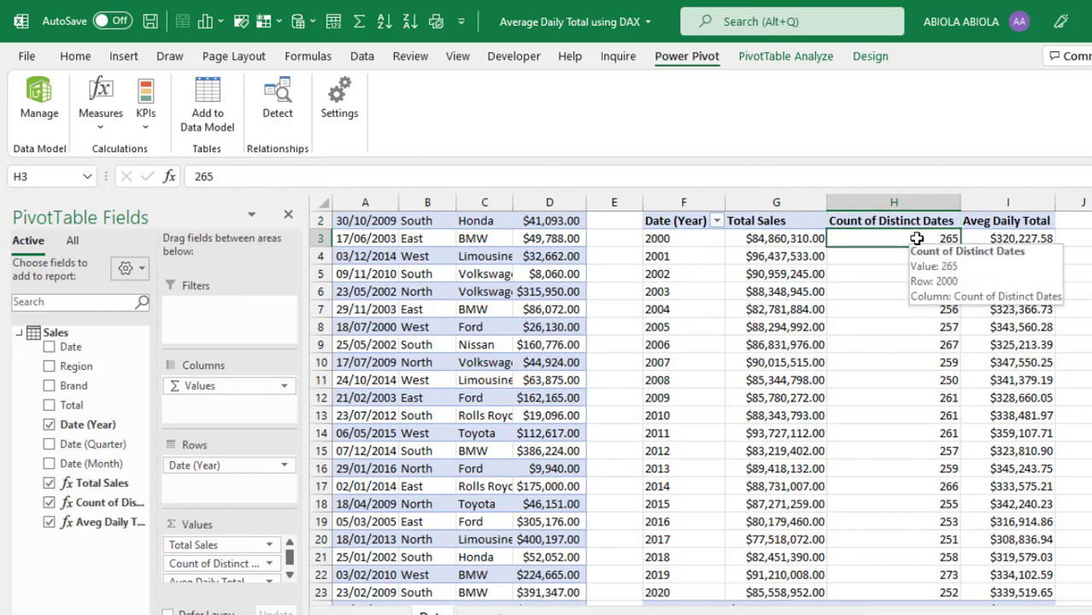
left_click(991, 238)
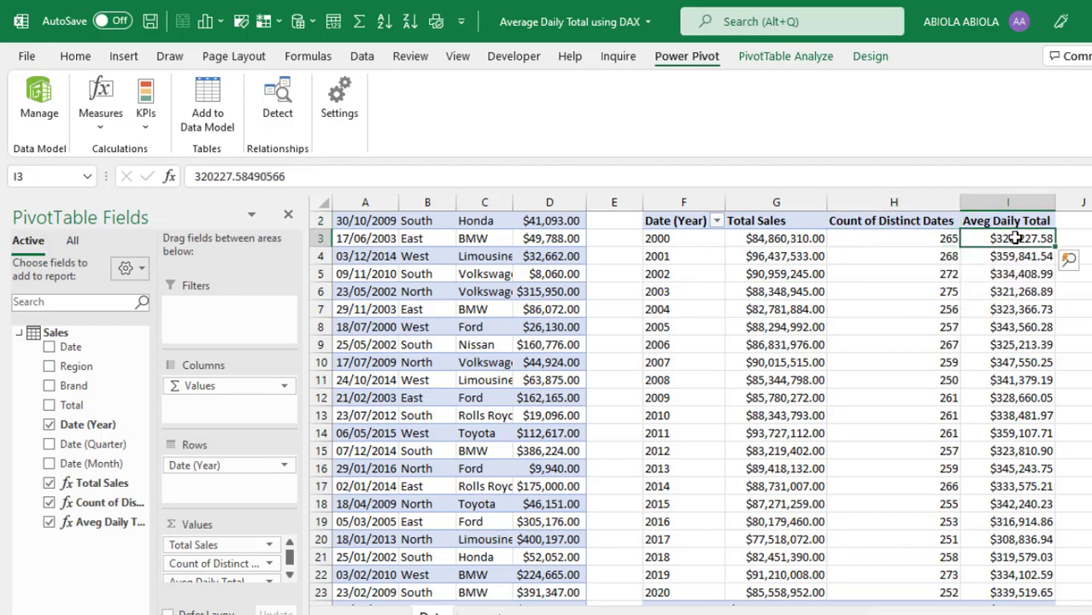
mouse_move(1013, 263)
left_click(690, 242)
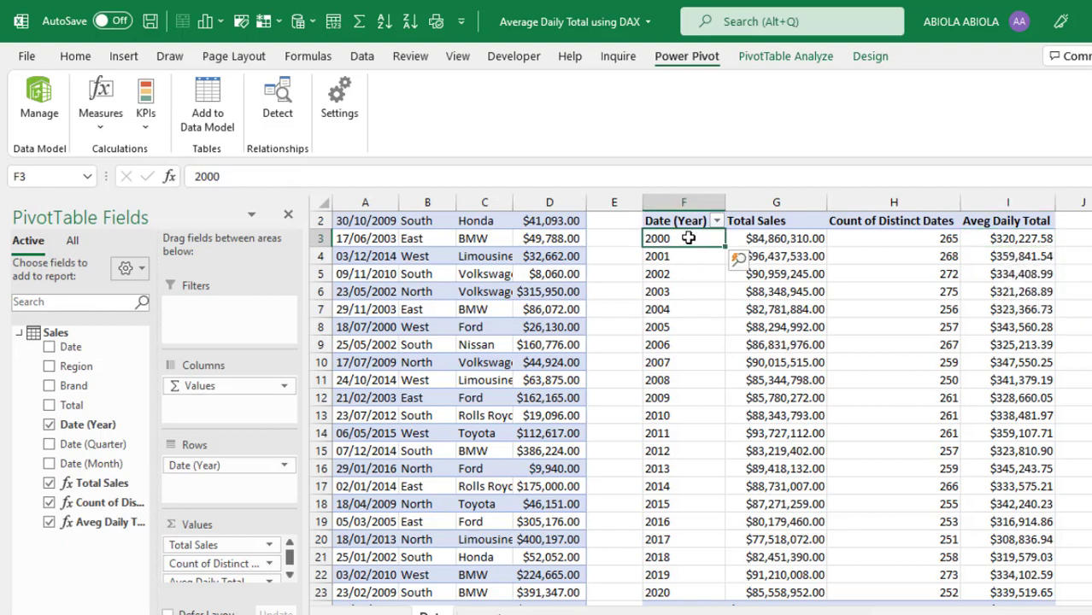
left_click(689, 259)
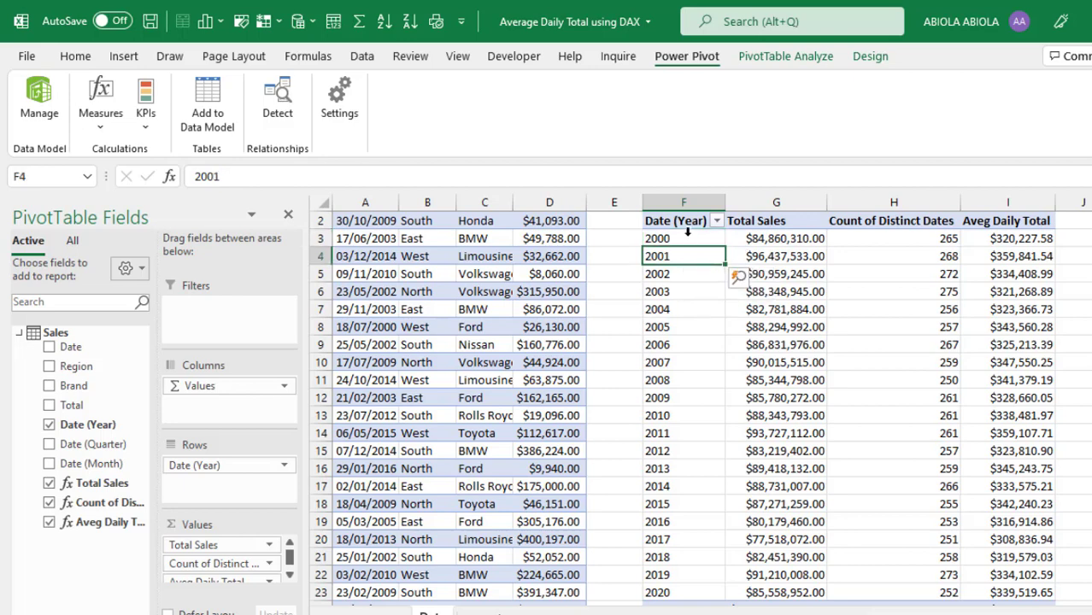
Group the PivotTable's date rows by months and quarters in addition to years
left_click(790, 58)
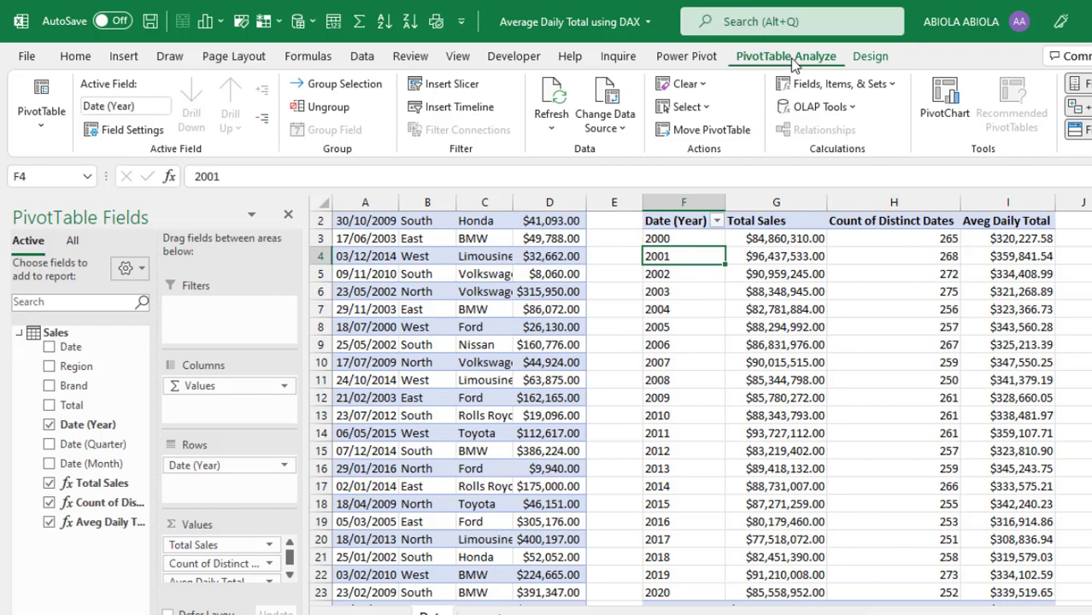
left_click(311, 90)
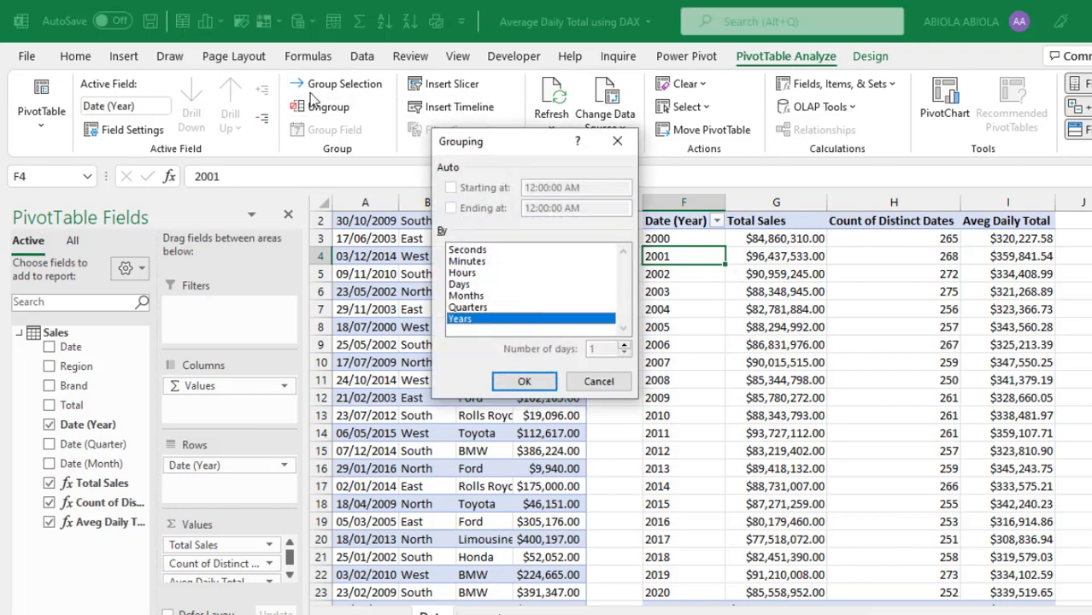
left_click(472, 309)
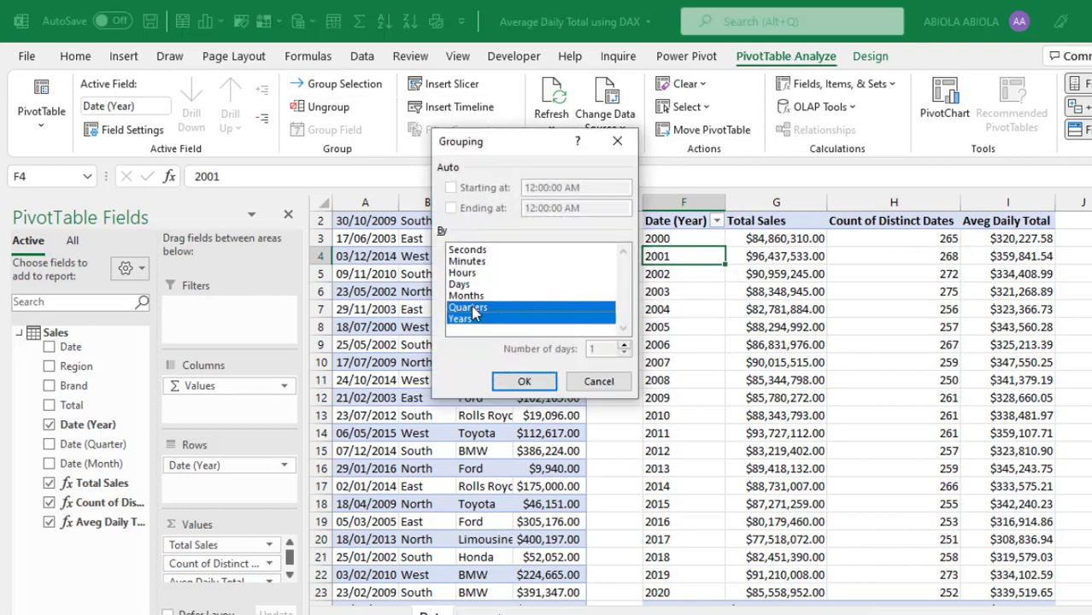
left_click(471, 297)
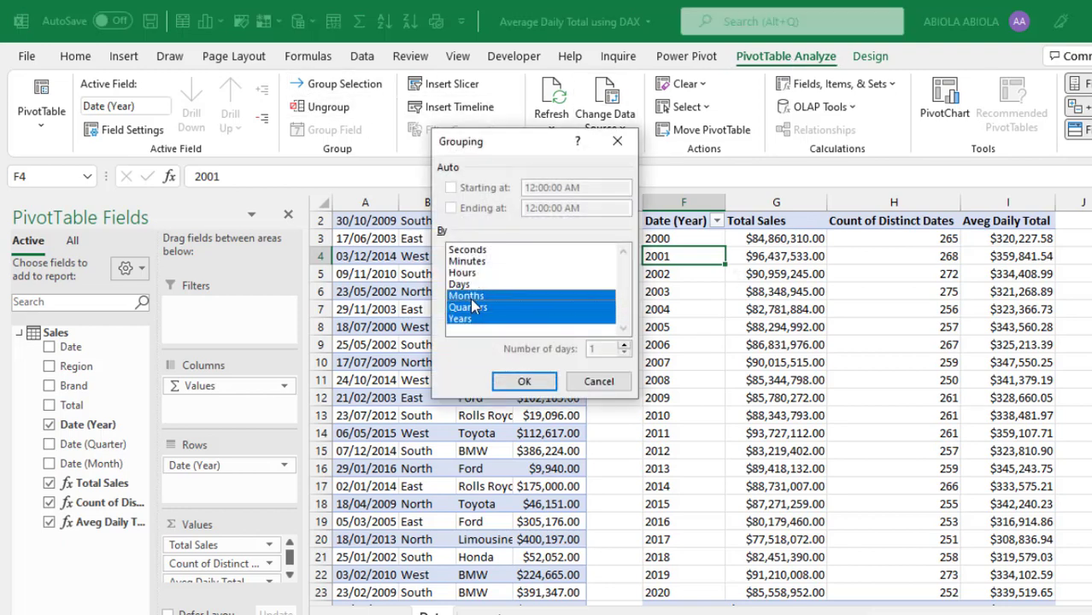
left_click(521, 385)
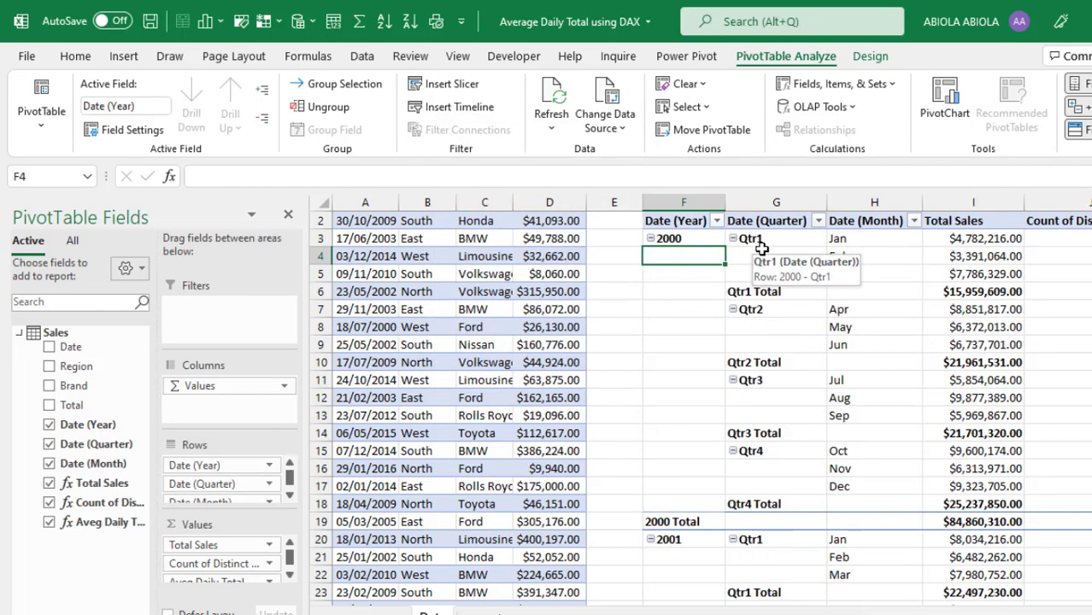
Examine the total sales, distinct date count and average daily total for the first quarter of 2000
left_click(962, 239)
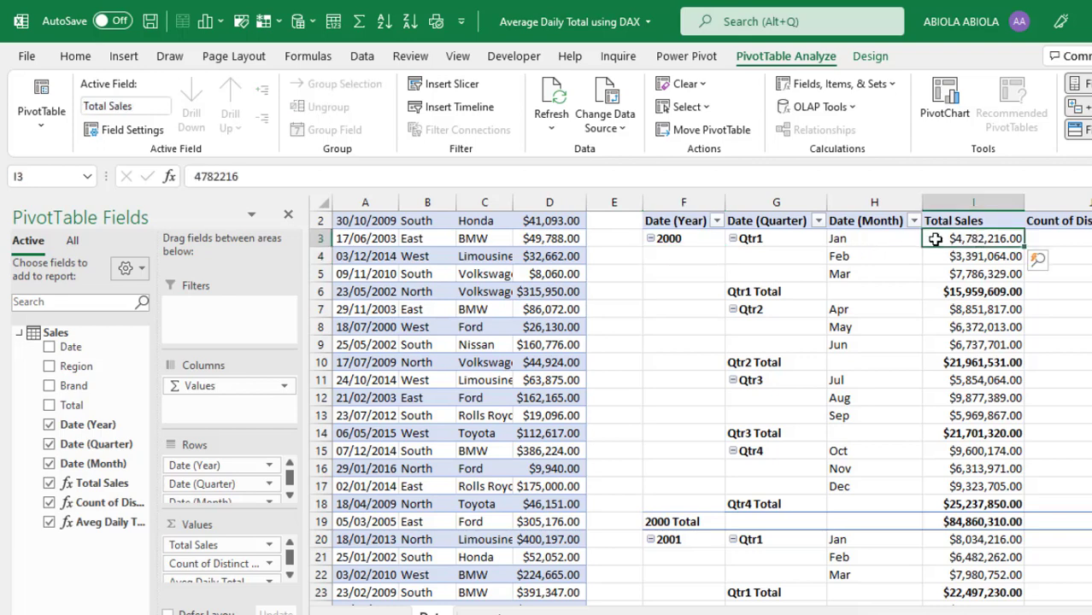
left_click(964, 292)
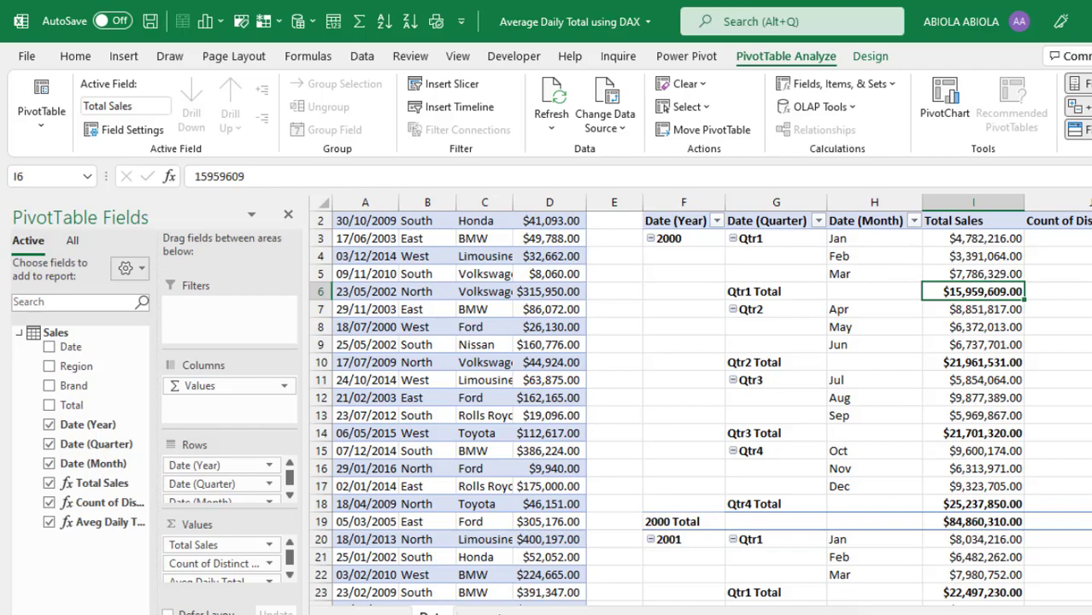
scroll(974, 539, "right", 3)
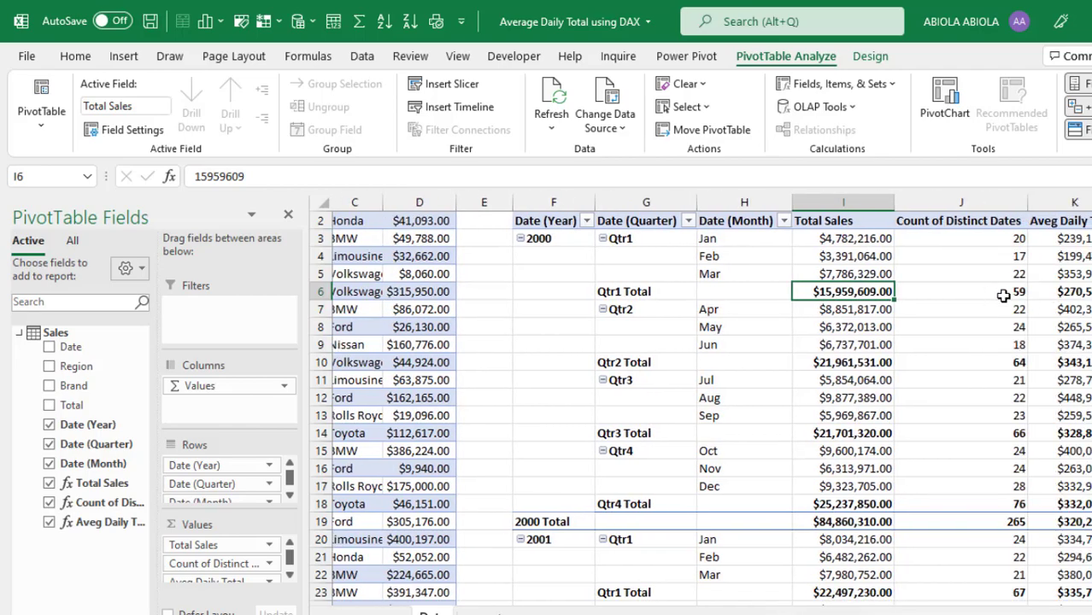
mouse_move(1004, 295)
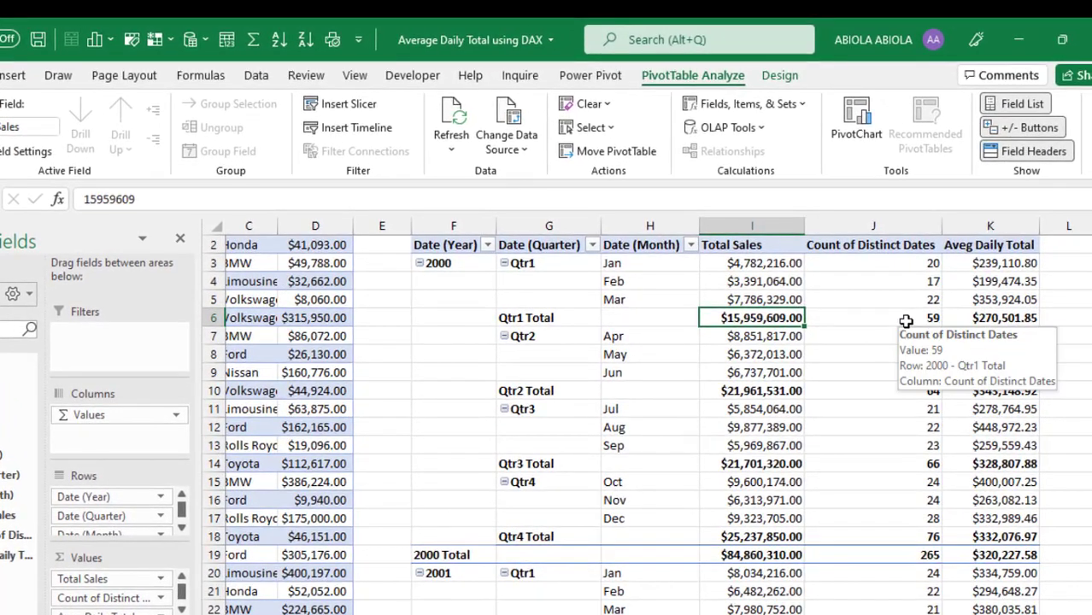
left_click(982, 319)
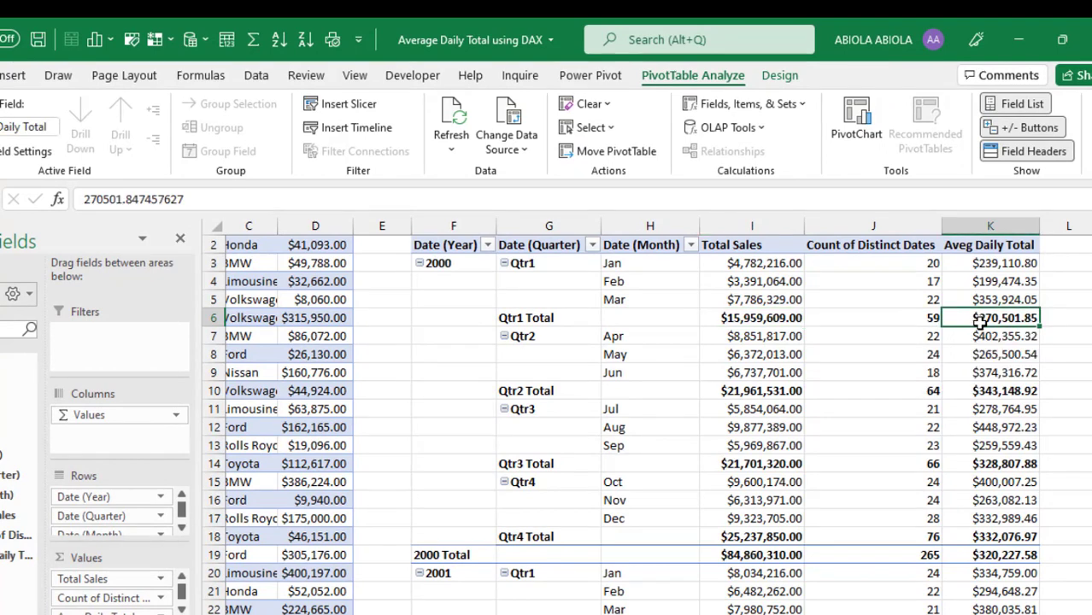
mouse_move(977, 333)
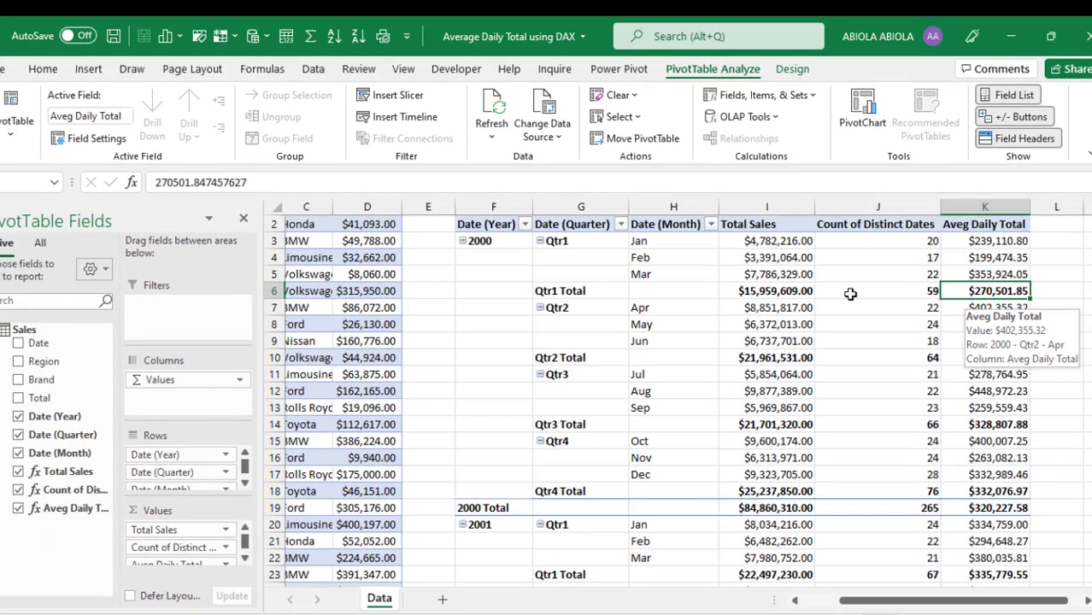
Replace the year, quarter and month fields in the PivotTable rows with Brand
left_click_drag(224, 453, 8, 490)
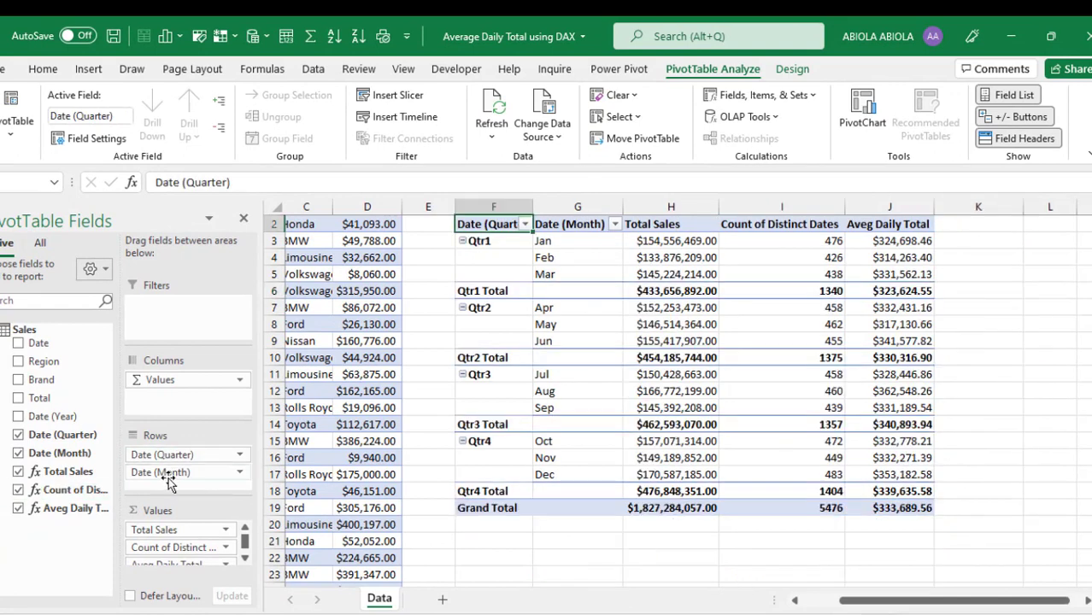
left_click(18, 453)
left_click_drag(152, 454, 107, 348)
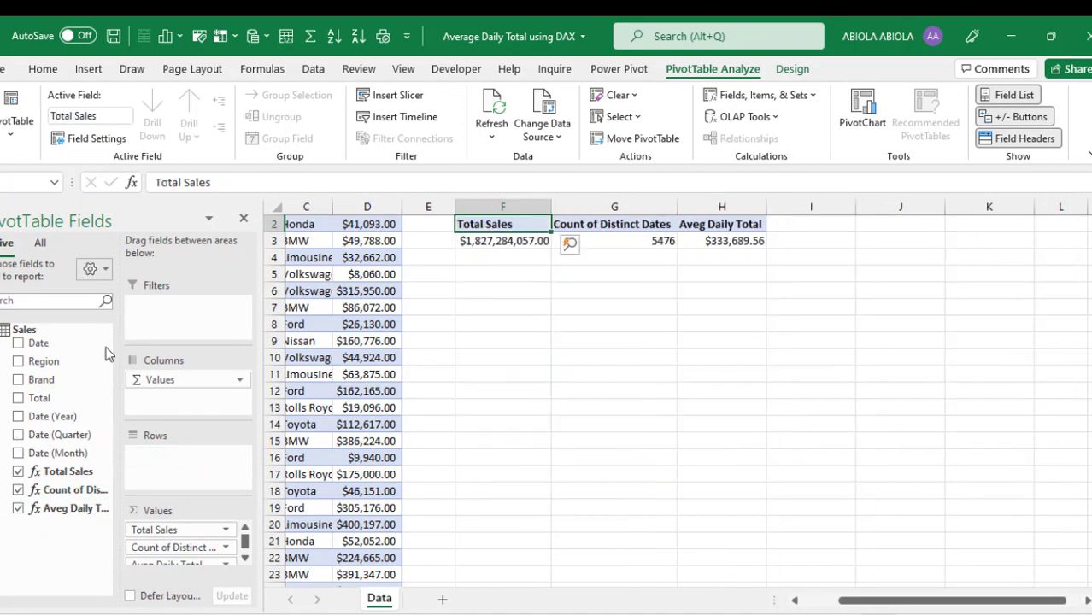
left_click_drag(41, 380, 208, 484)
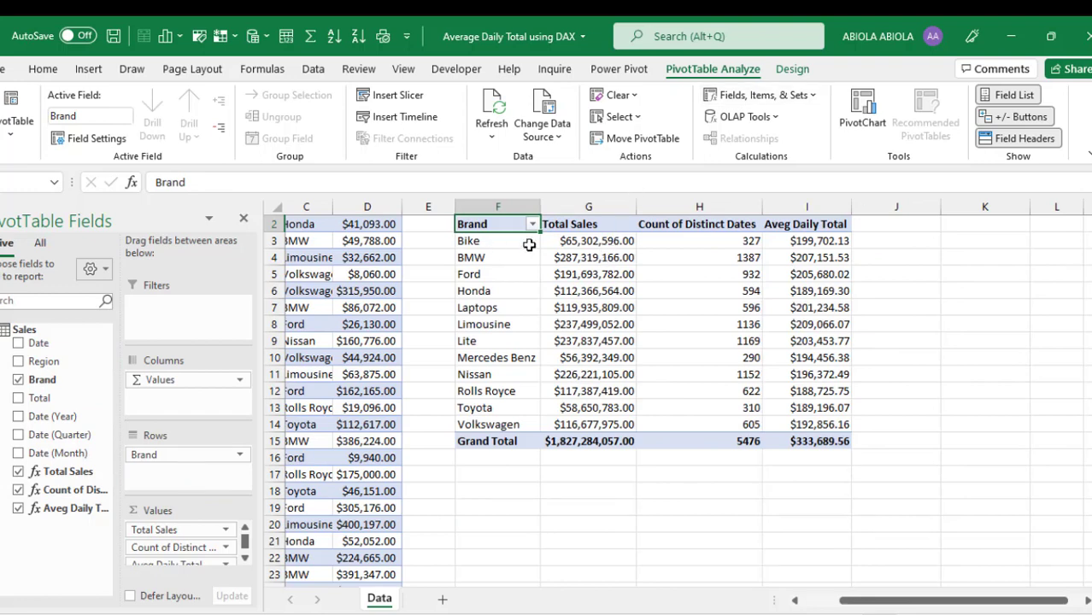
Examine the total sales, distinct date count and average daily total for the Bike brand
left_click(578, 245)
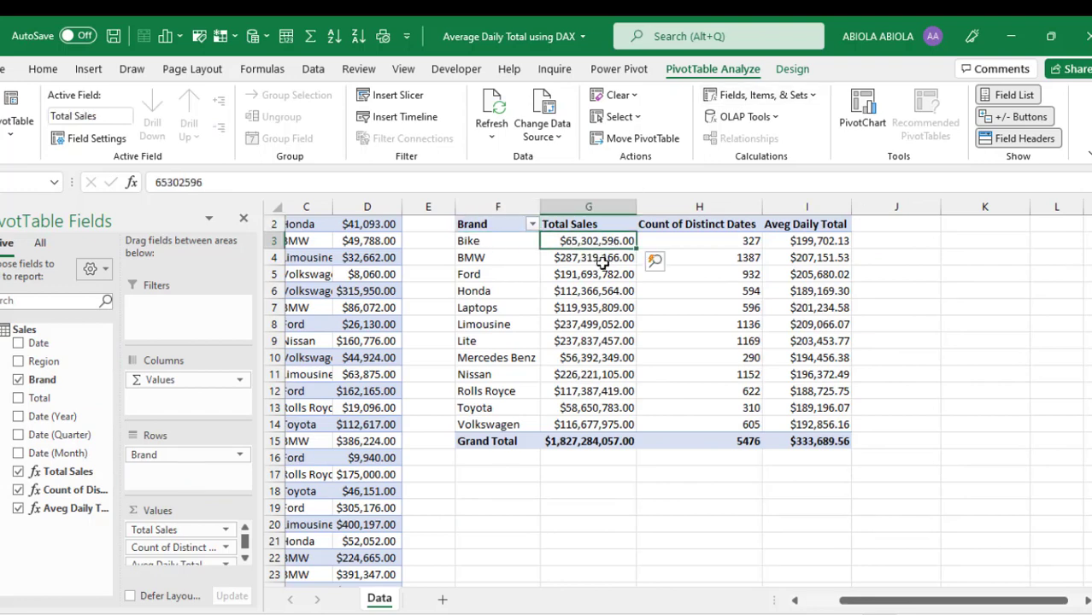
mouse_move(603, 265)
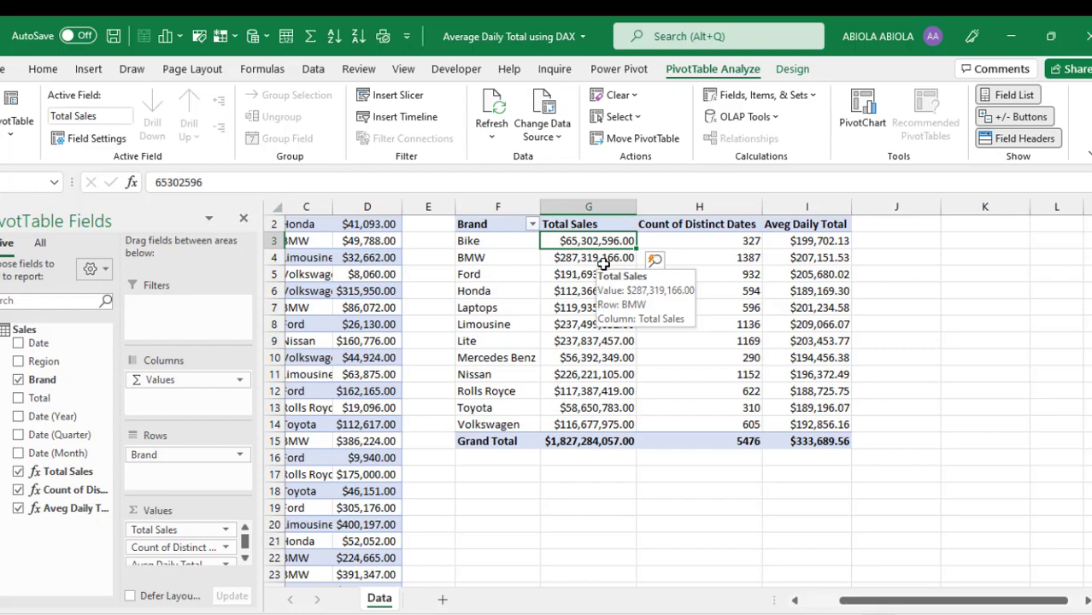
left_click(720, 242)
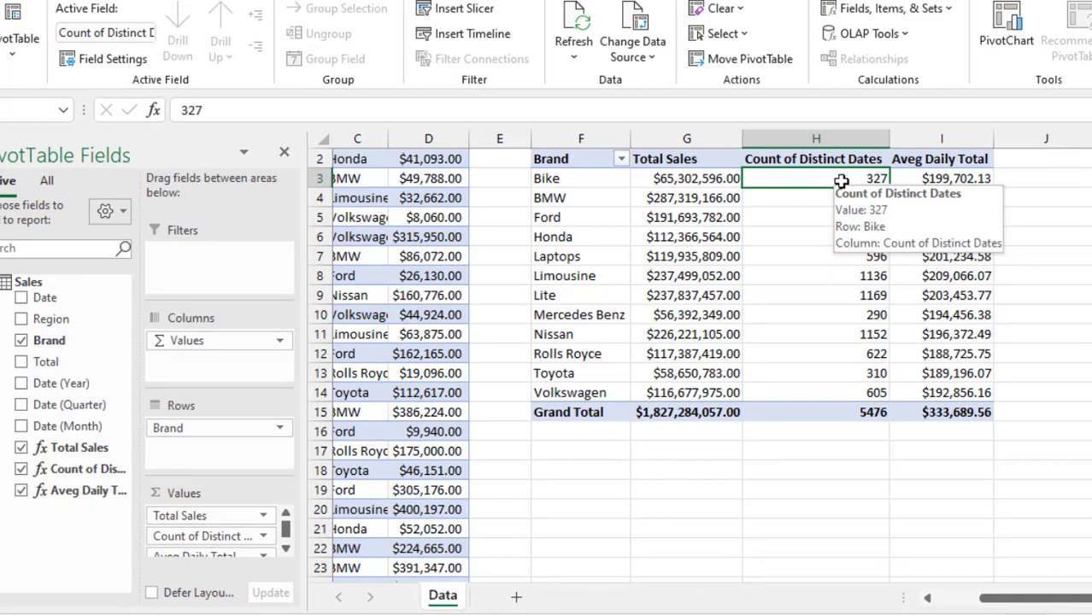
left_click(979, 177)
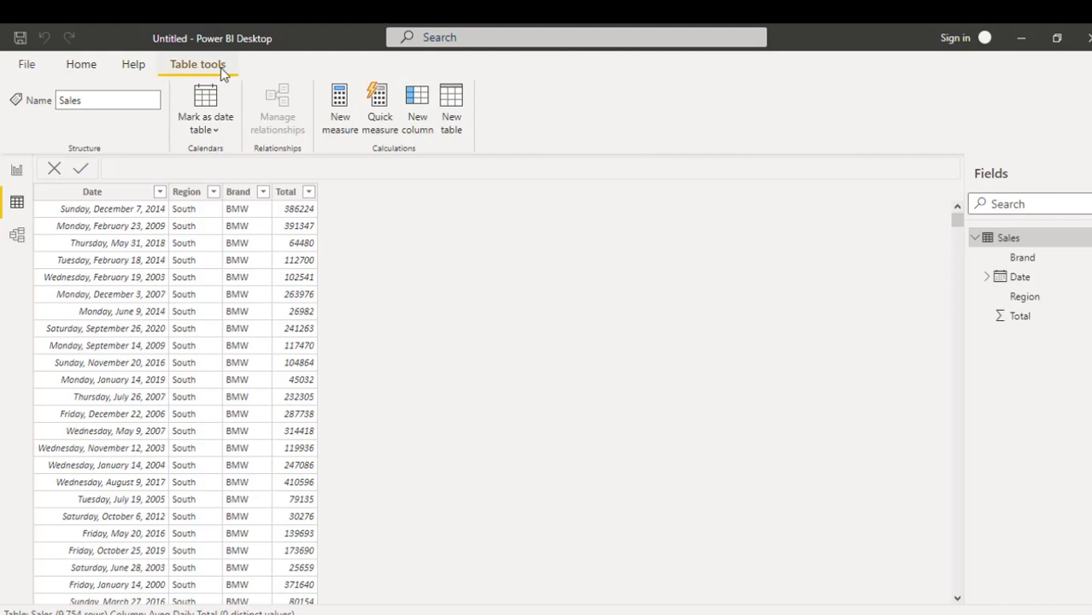
Switch to Power BI Desktop and create the measure Tot Sales = SUM(Sales[Total]) in the Sales table
left_click(339, 118)
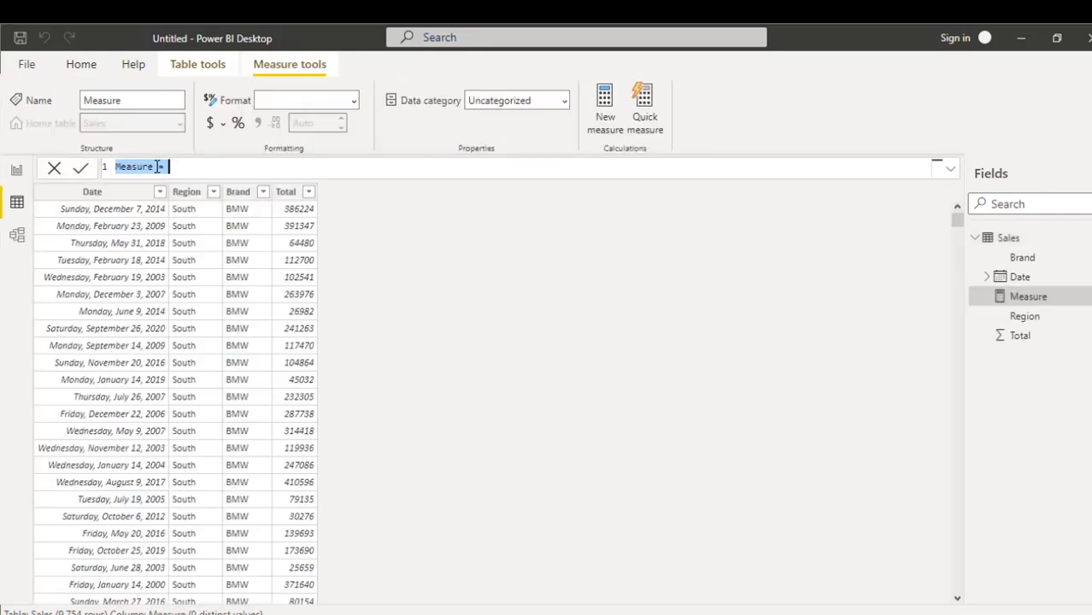
type("Tot")
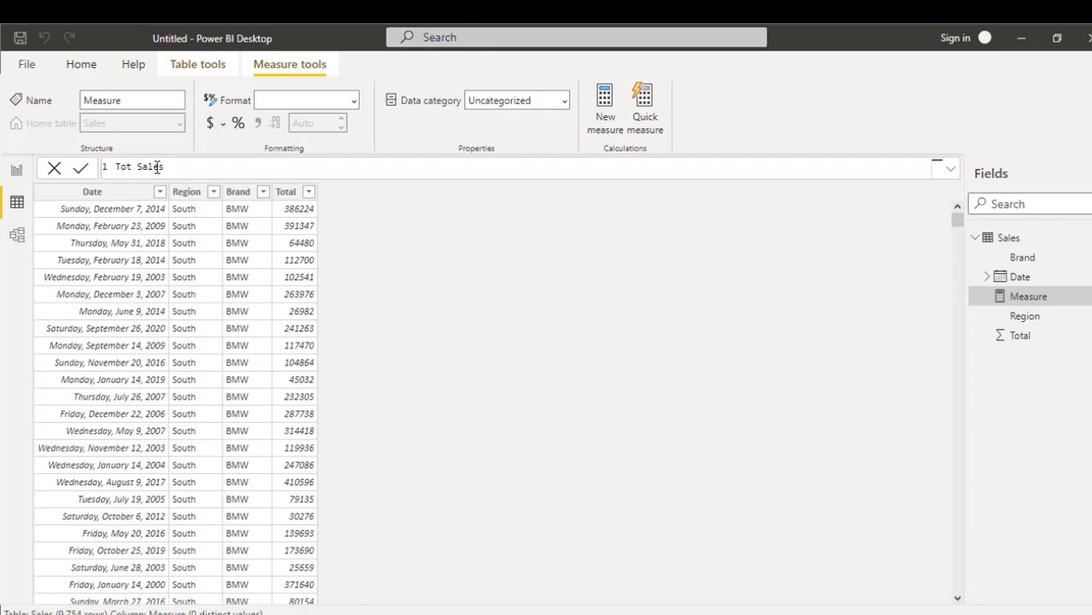
type(" Sales=s")
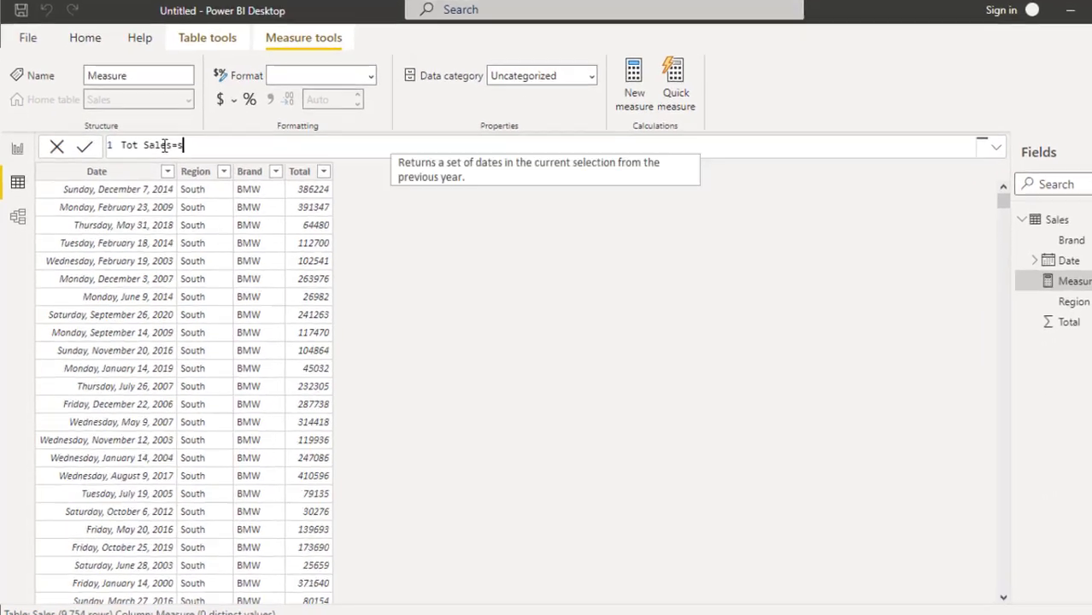
type("u")
key("Tab")
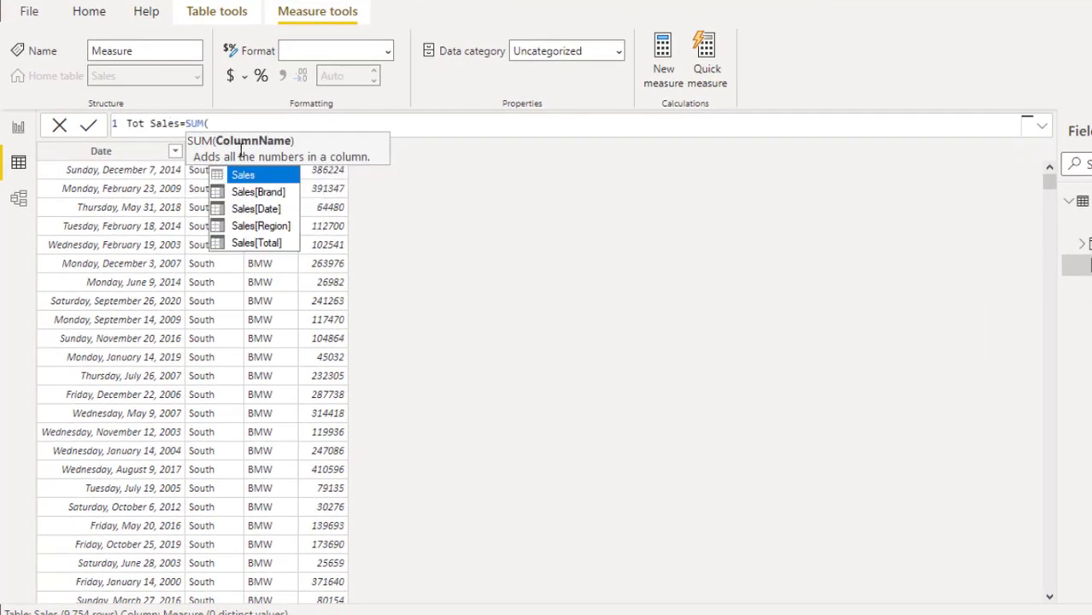
type("sa")
key("Down")
key("Down")
key("Down")
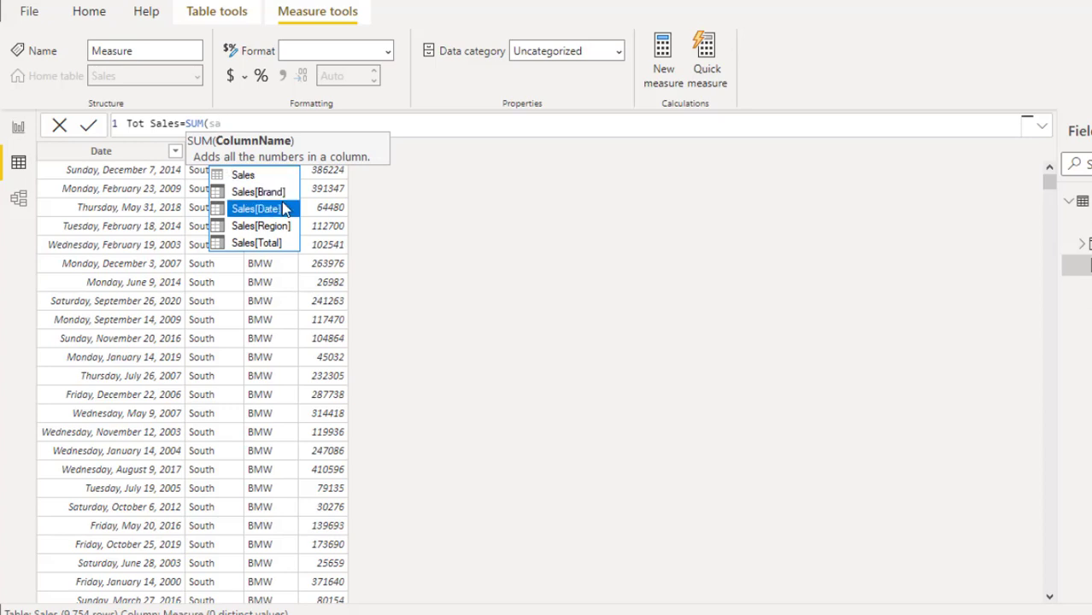
key("Tab")
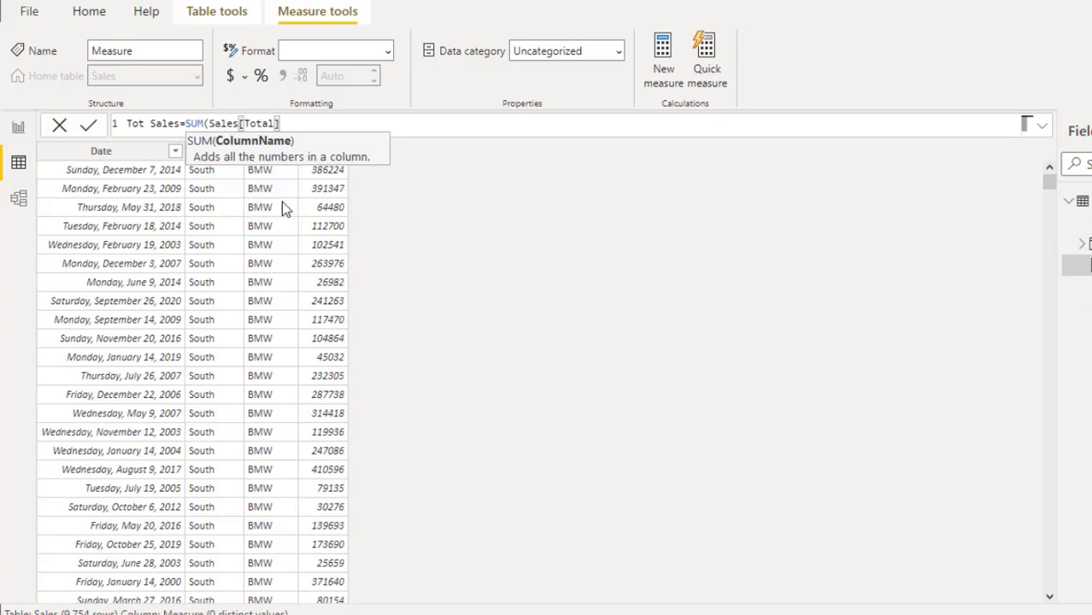
type(")")
key("Return")
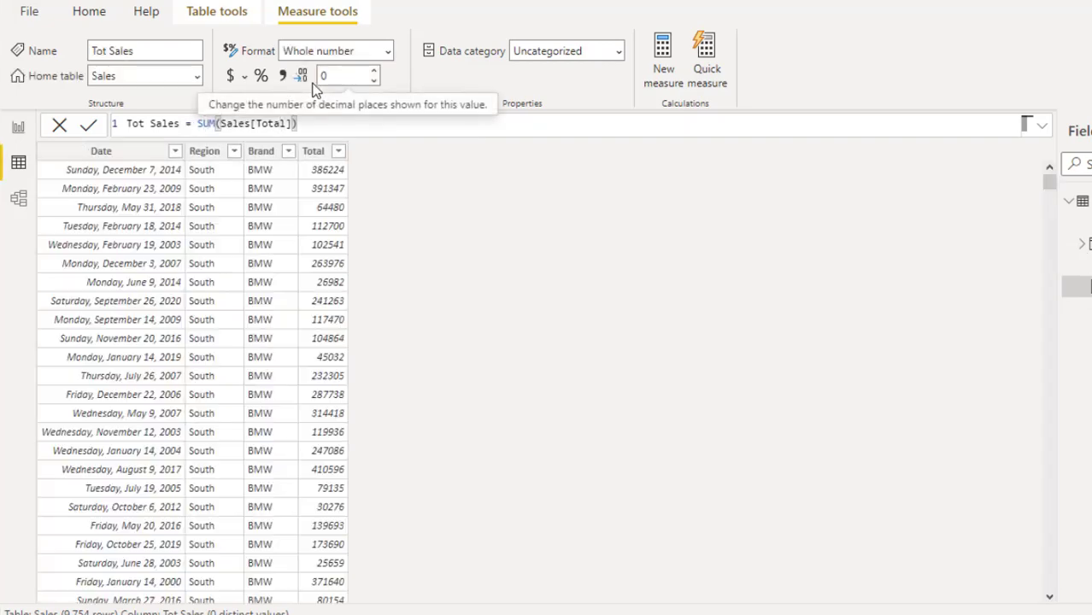
Format the Tot Sales measure as currency with 0 decimal places
left_click(232, 78)
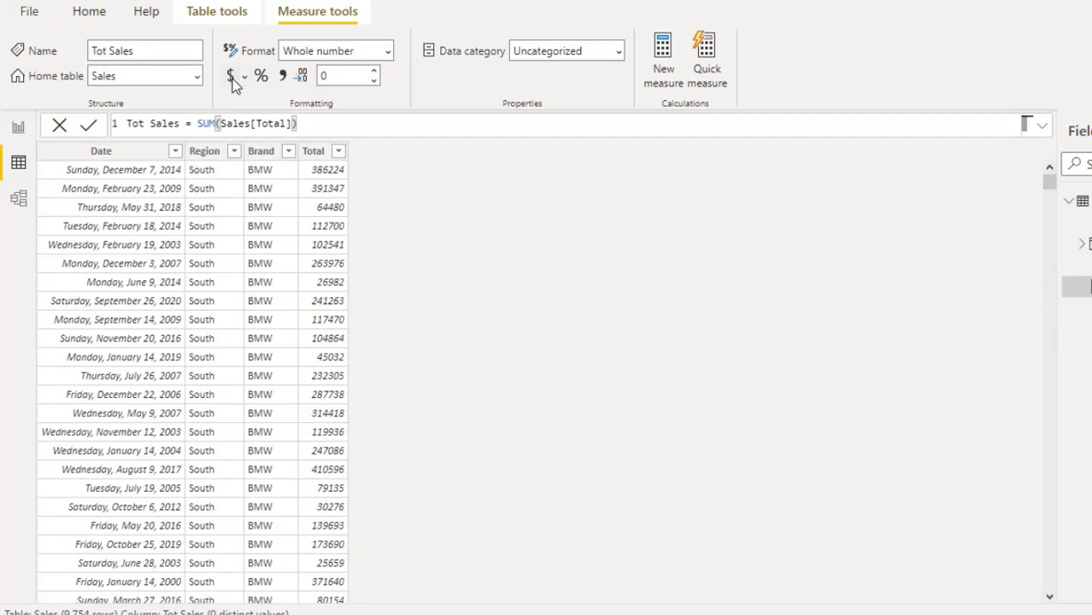
left_click(353, 75)
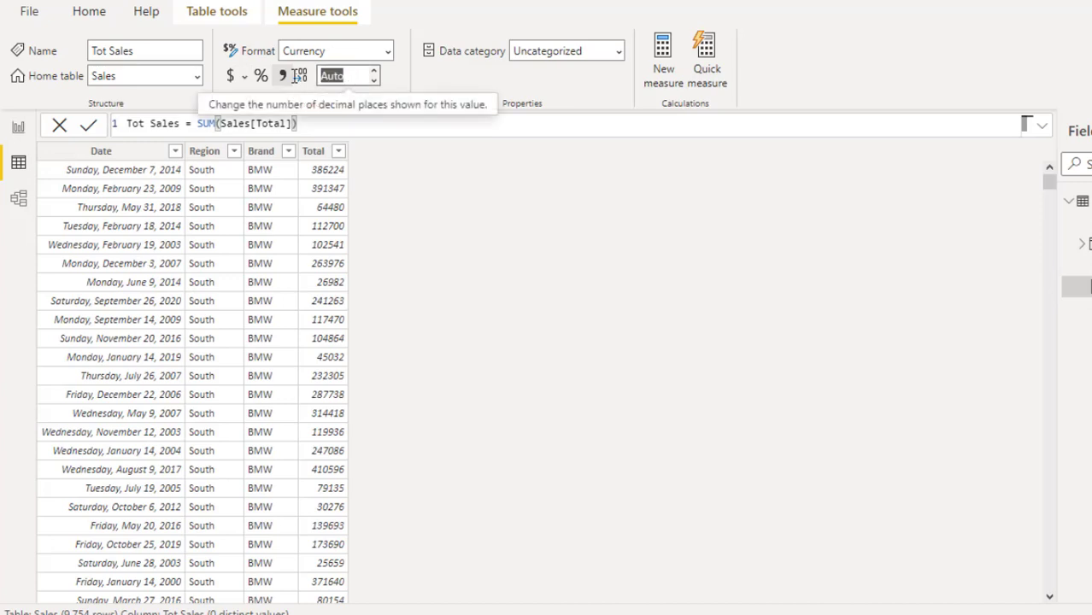
left_click(372, 70)
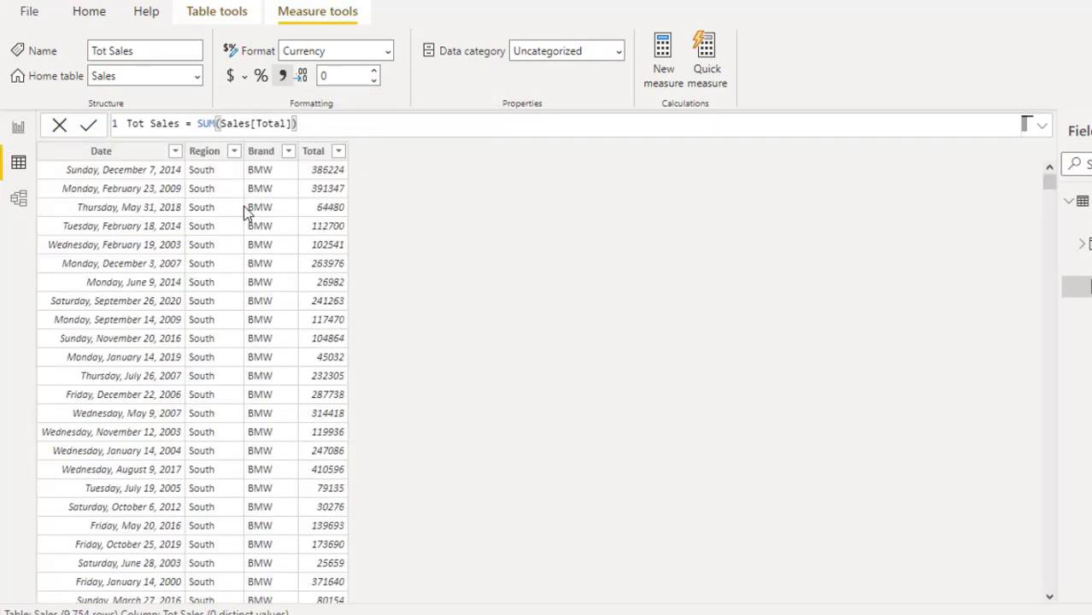
Create the measure Count of Distinct Dates = DISTINCTCOUNT(Sales[Date]) in the Sales table
left_click(673, 79)
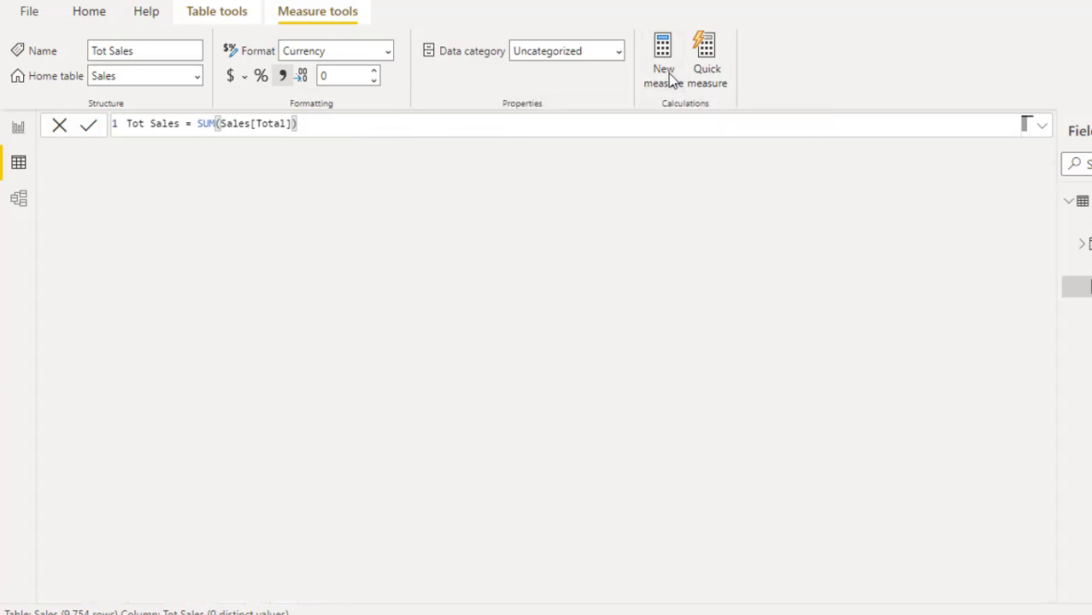
type("C")
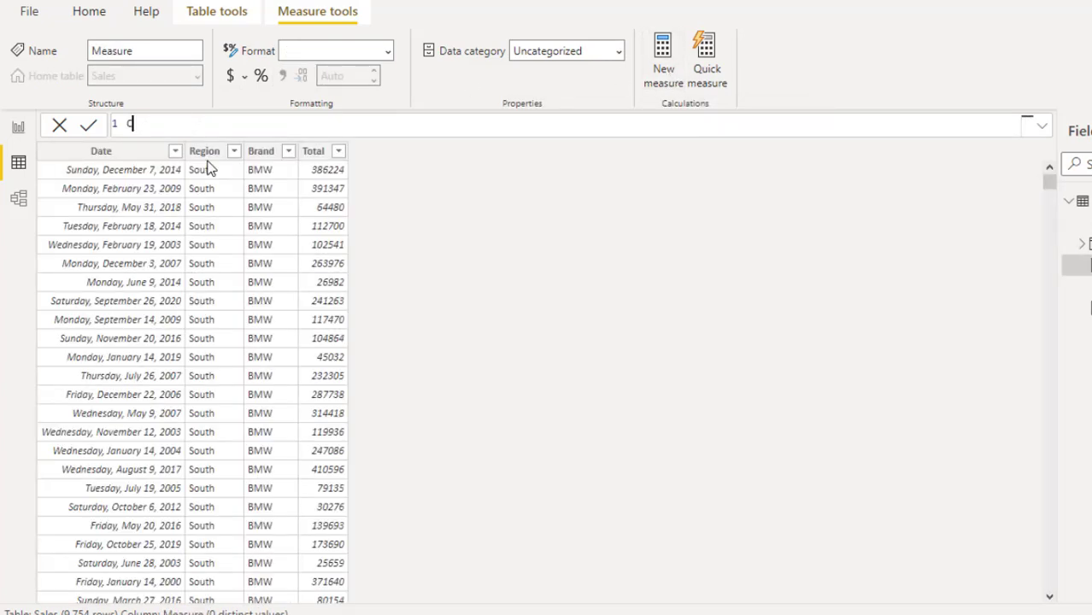
type("ount of Distinct Da")
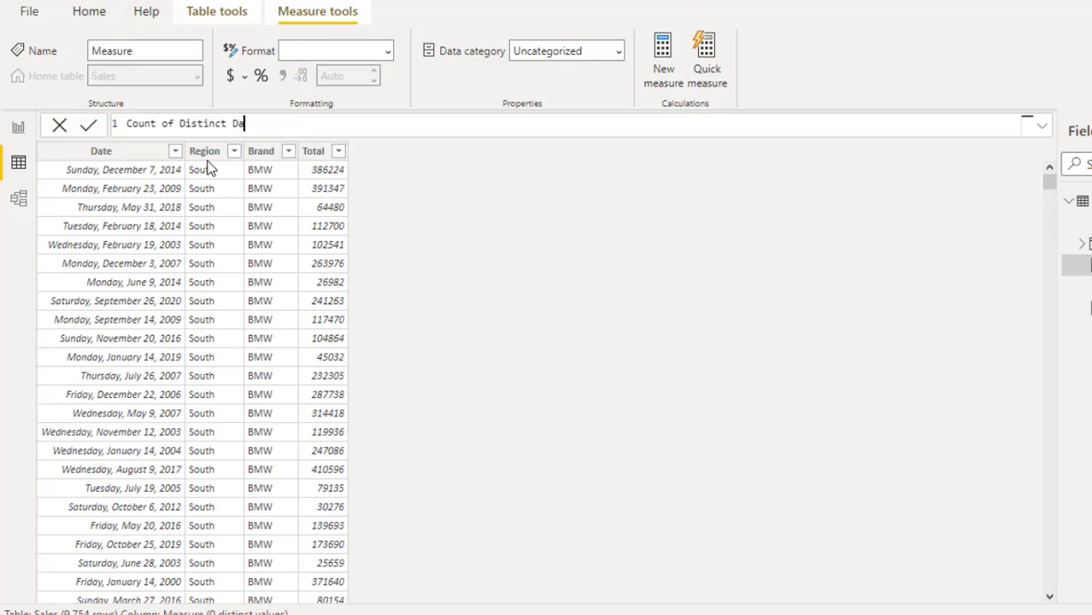
type("tes=di")
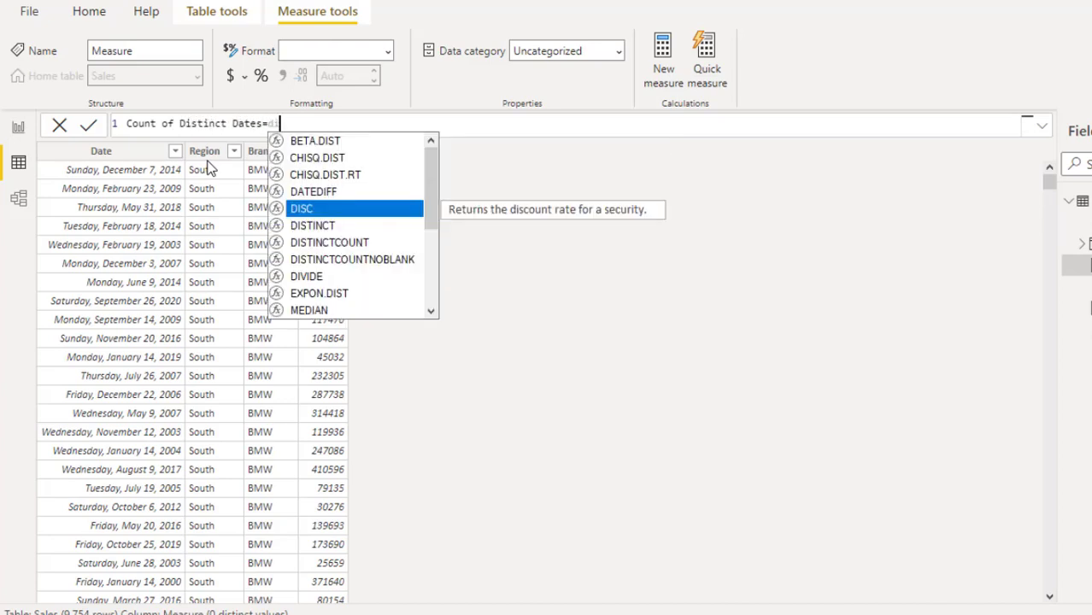
key("Down")
key("Down")
key("Tab")
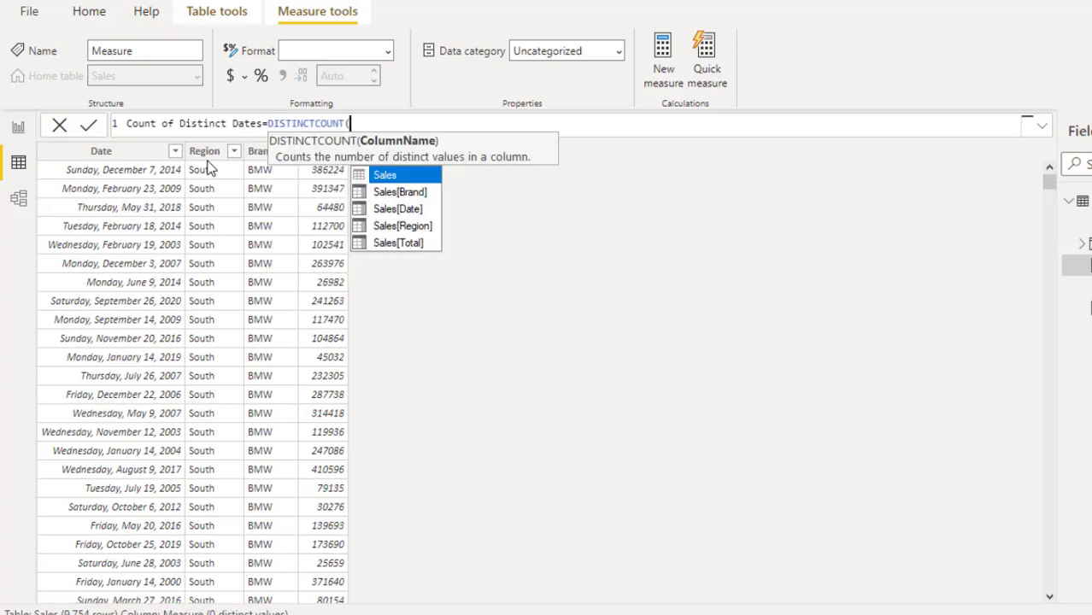
type("sa")
key("Down")
key("Down")
key("Tab")
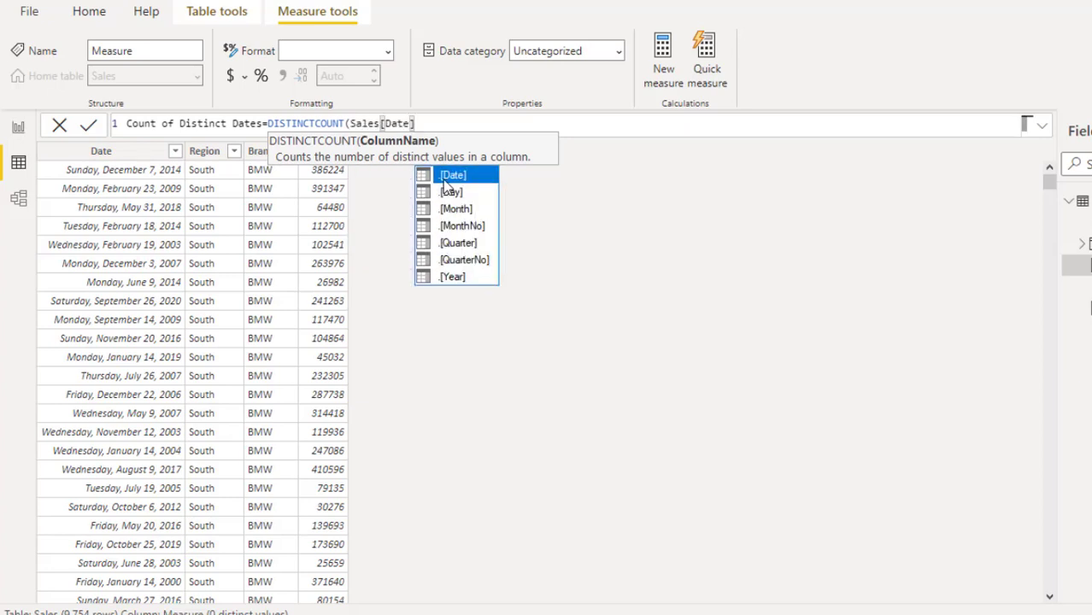
type(")")
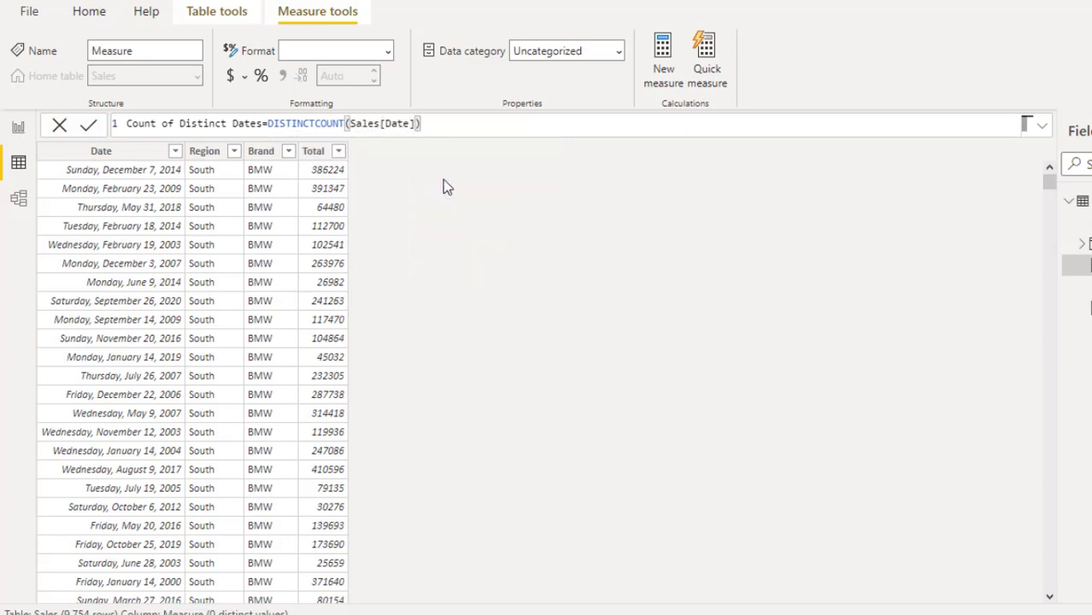
key("Return")
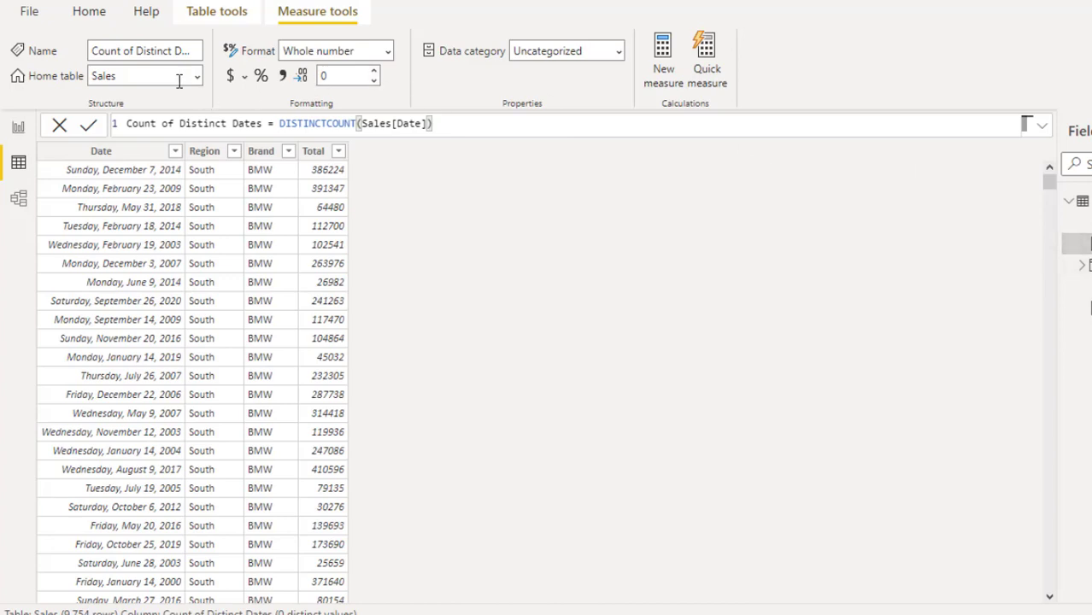
Start another new measure in the Sales table and name it Aveg Daily Total
left_click(665, 60)
type("A")
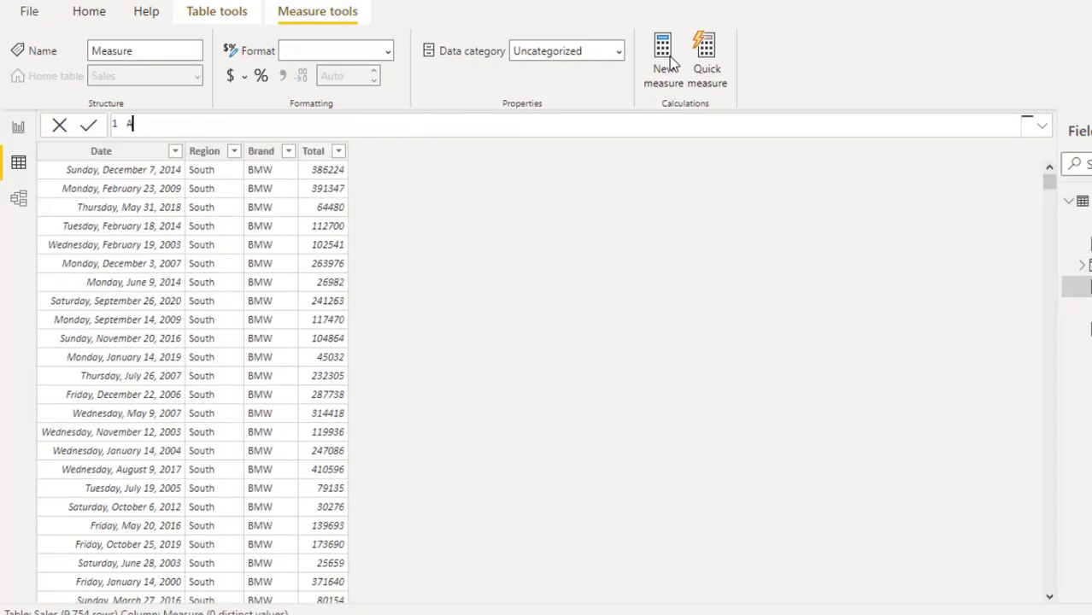
type("veg Daily Tolta")
key("BackSpace")
key("BackSpace")
key("BackSpace")
type("tak")
key("BackSpace")
key("BackSpace")
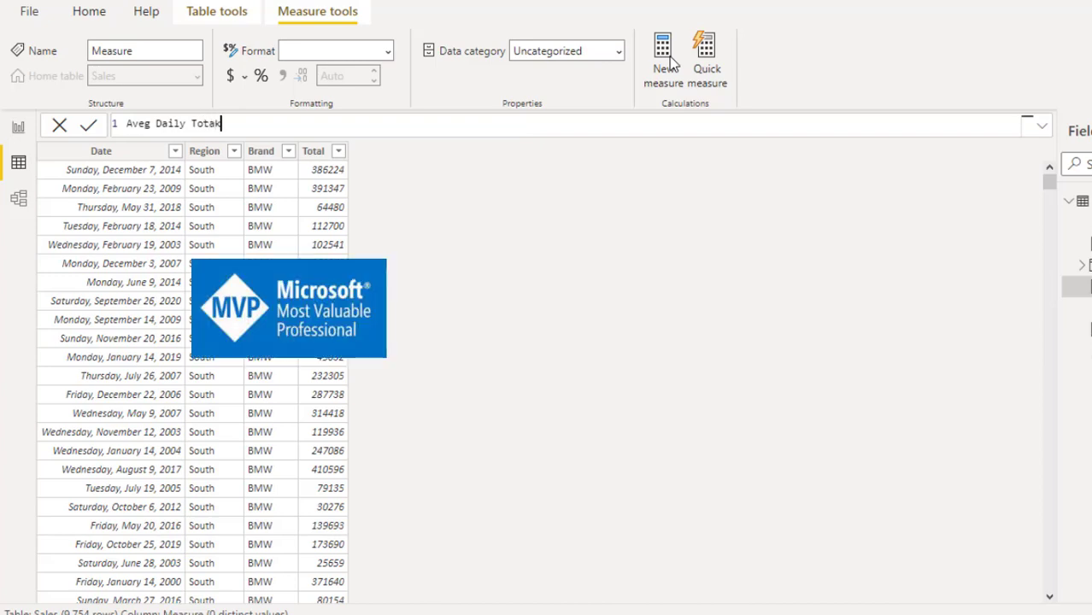
type("al=")
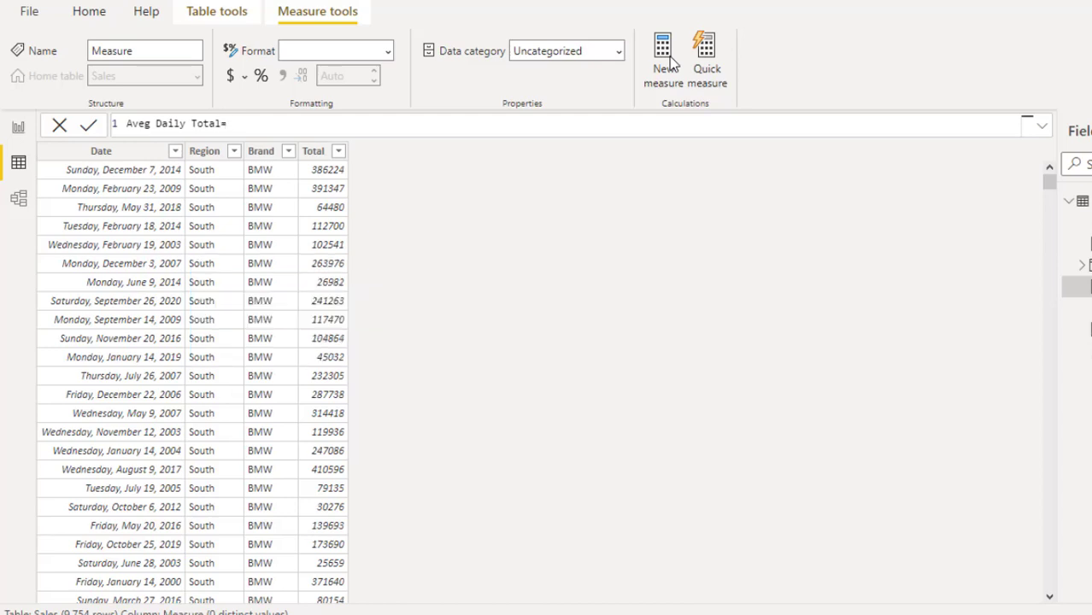
Define the measure as DIVIDE([Tot Sales],[Count of Distinct Dates],BLANK()) and format it as currency
type("DIVIDE(")
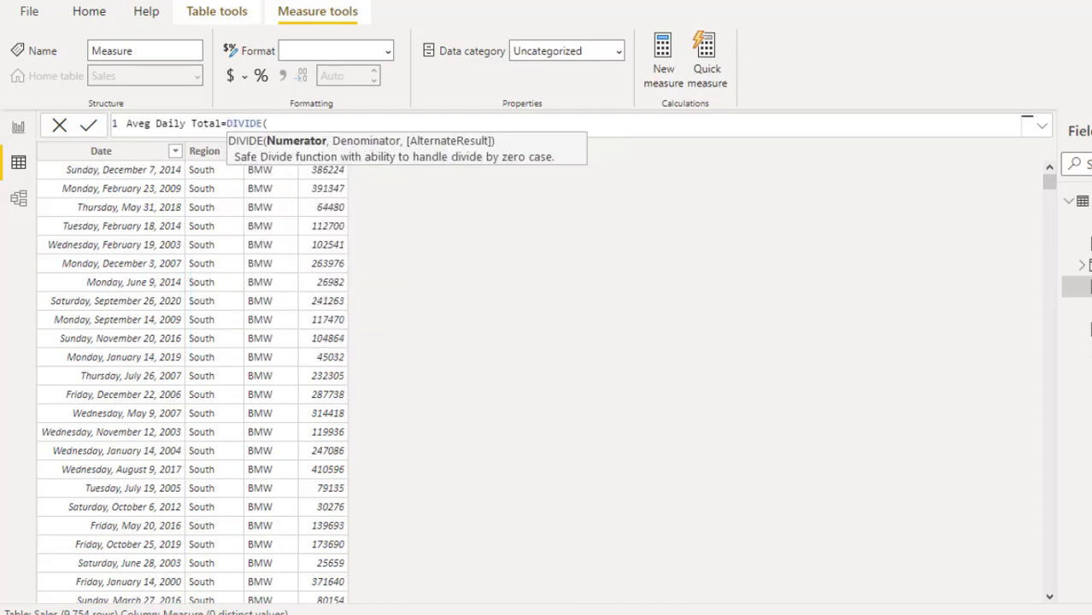
type("to")
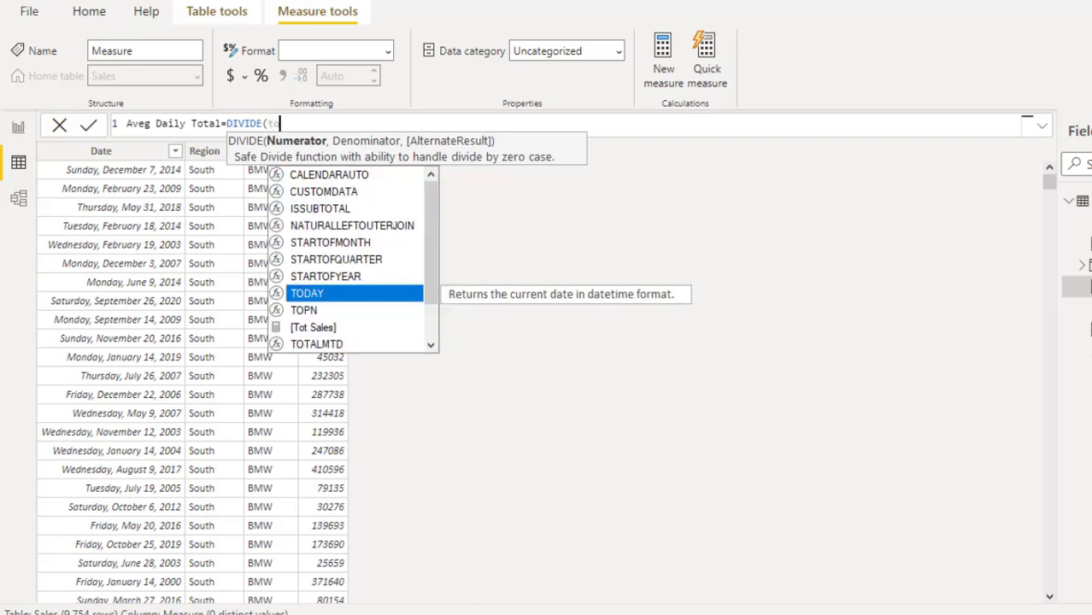
key("Down")
key("Down")
key("Tab")
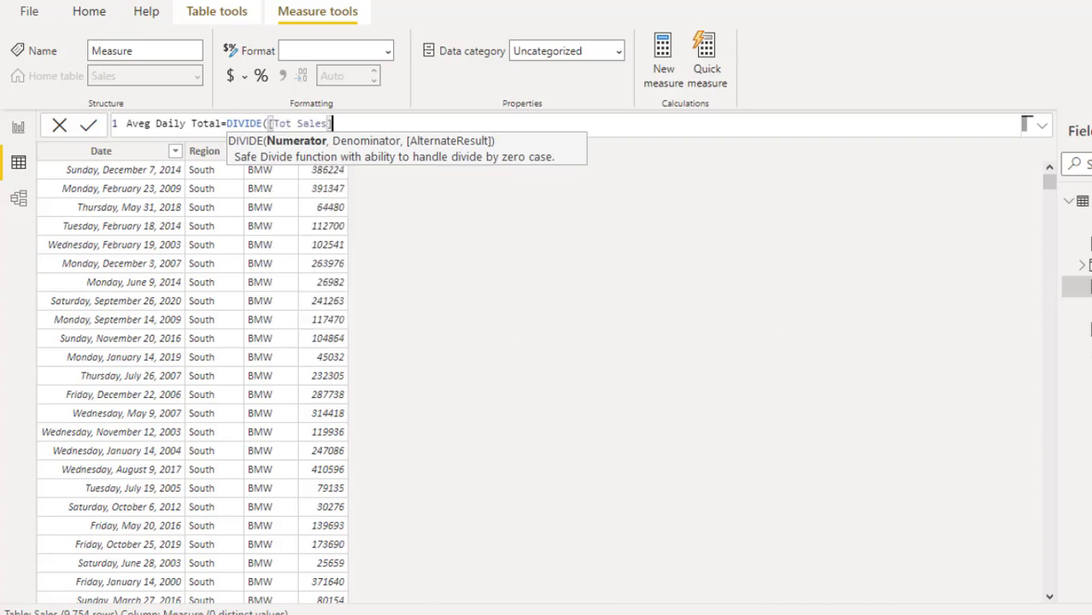
type(",coun")
key("Down")
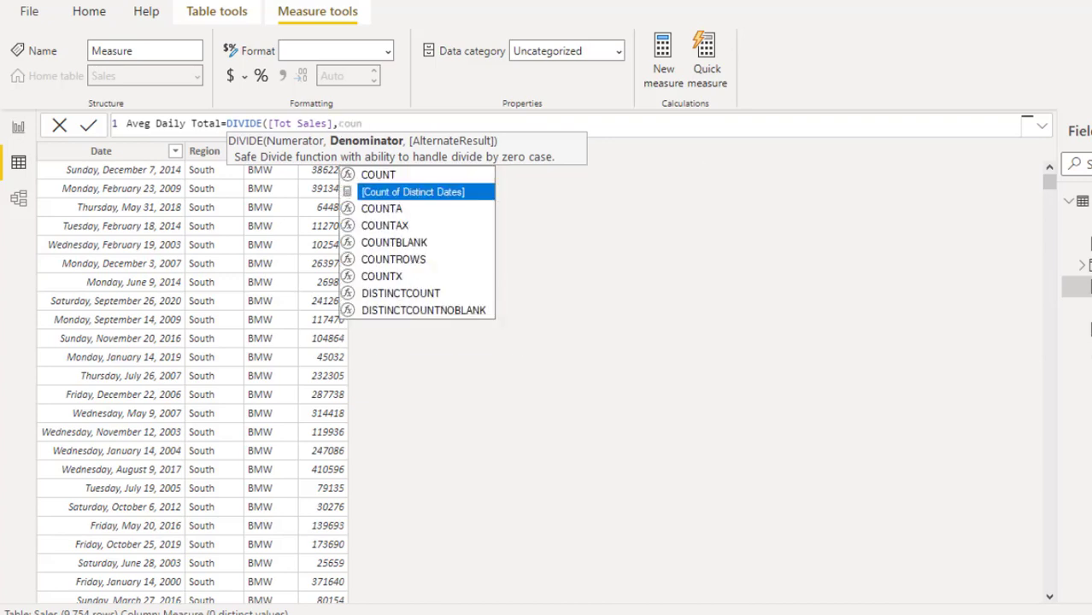
key("Tab")
type(",")
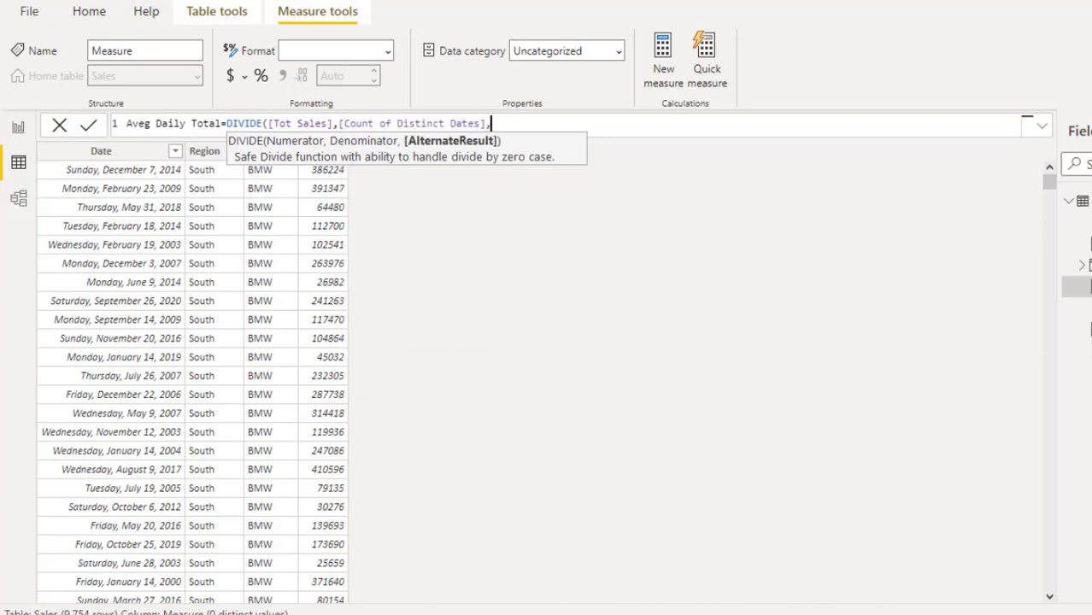
type("bl")
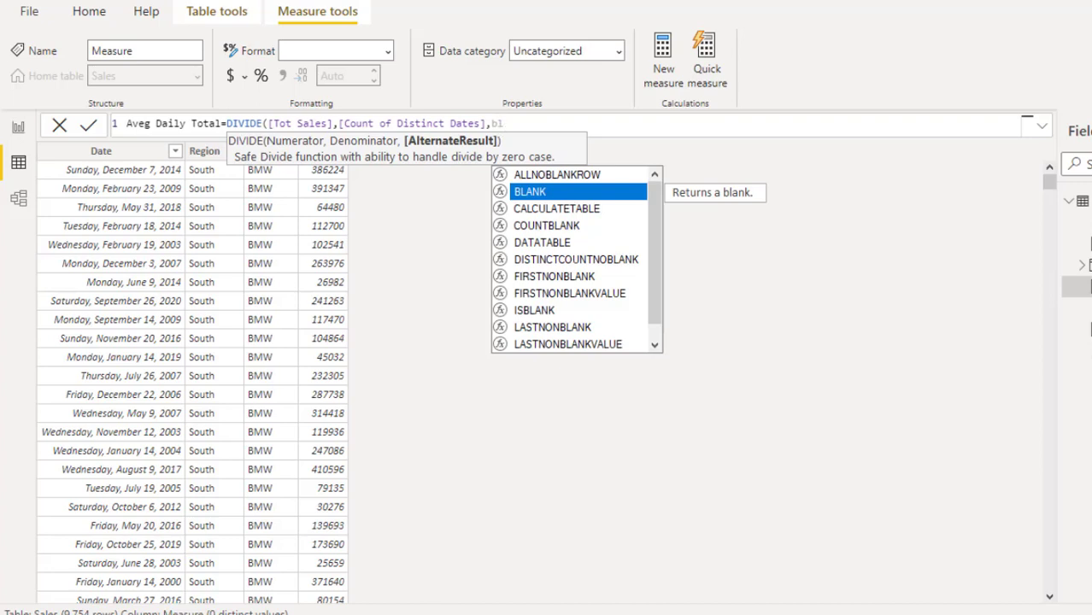
key("Tab")
type(")")
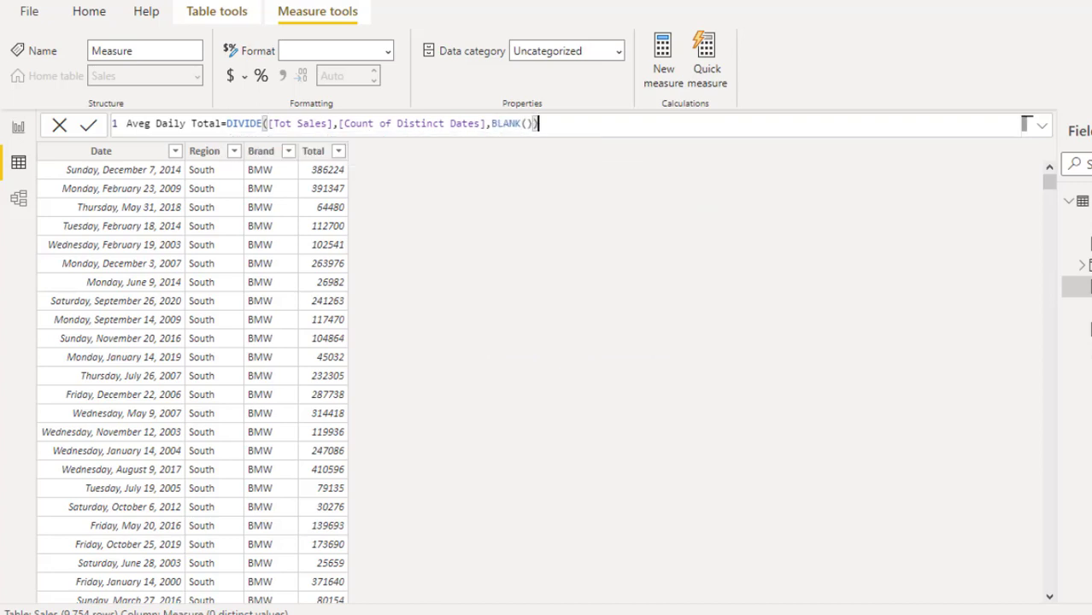
key("Return")
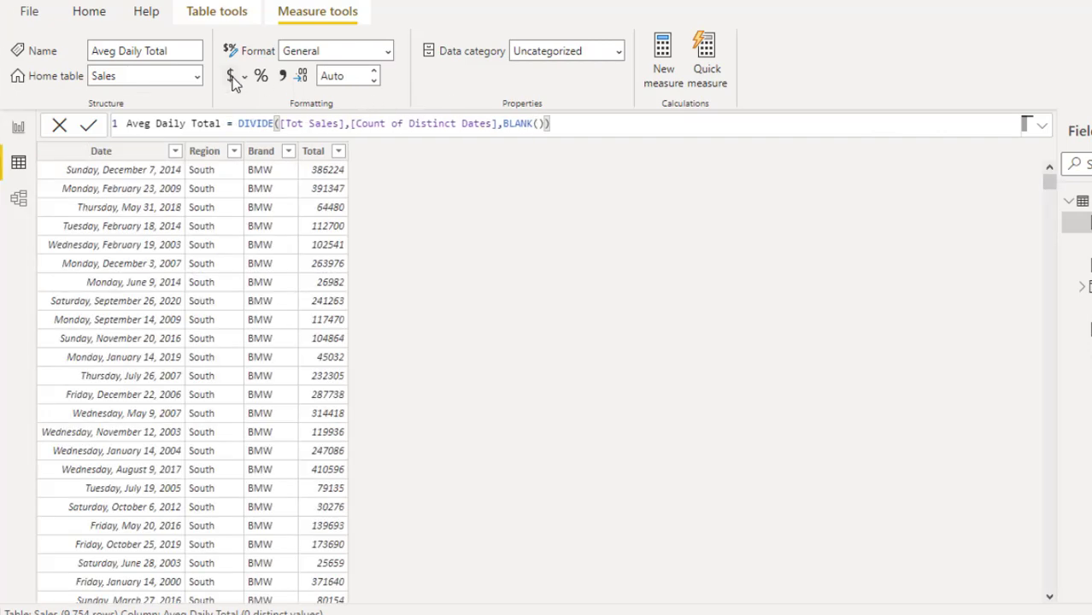
left_click(231, 76)
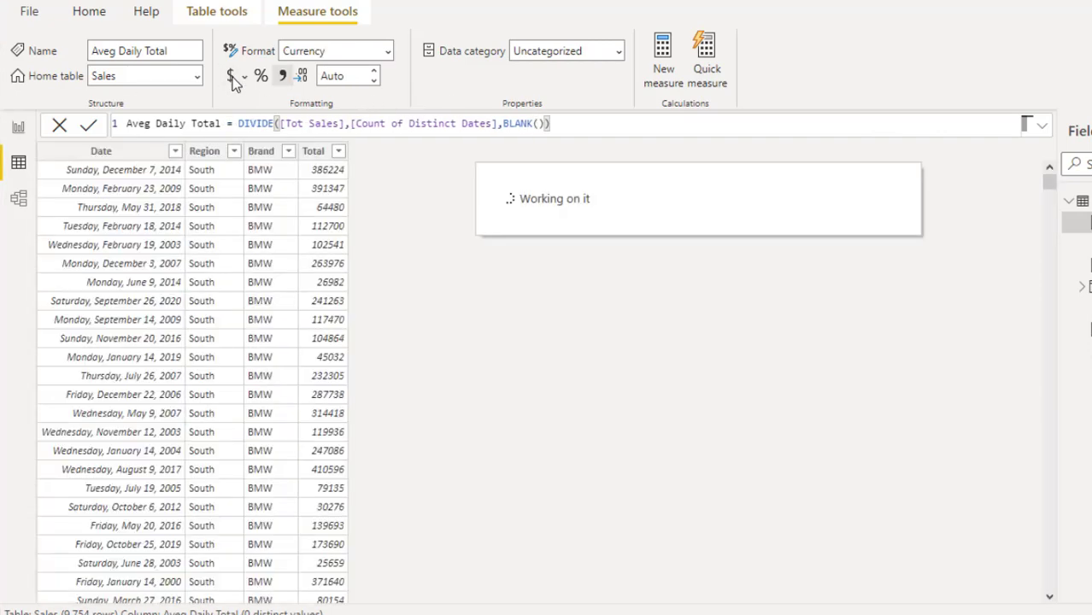
Insert a matrix visual on the report page and enlarge it to fill most of the canvas
left_click(18, 129)
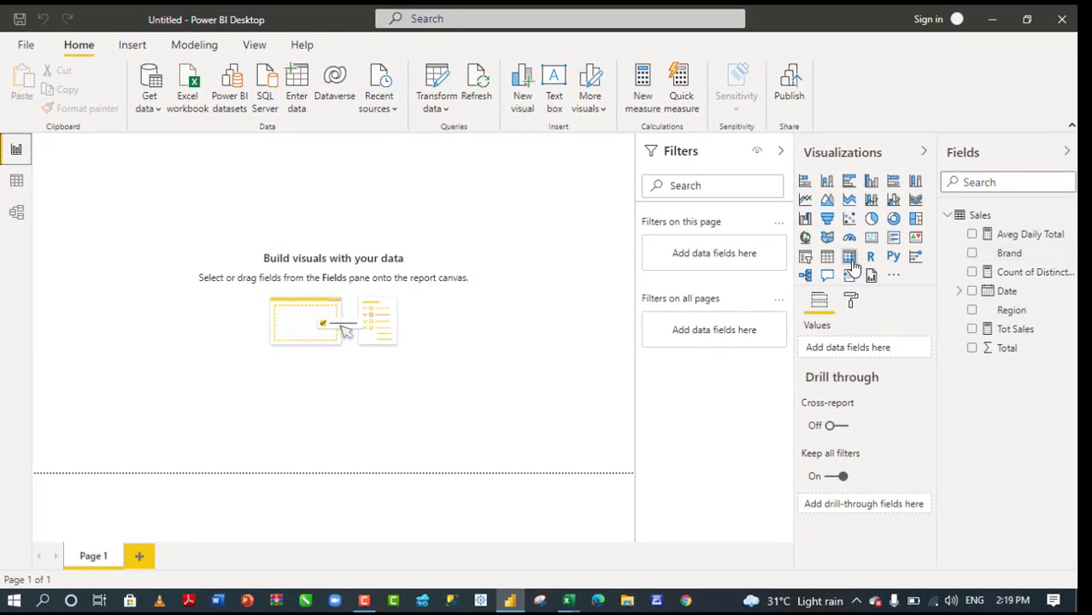
left_click(851, 257)
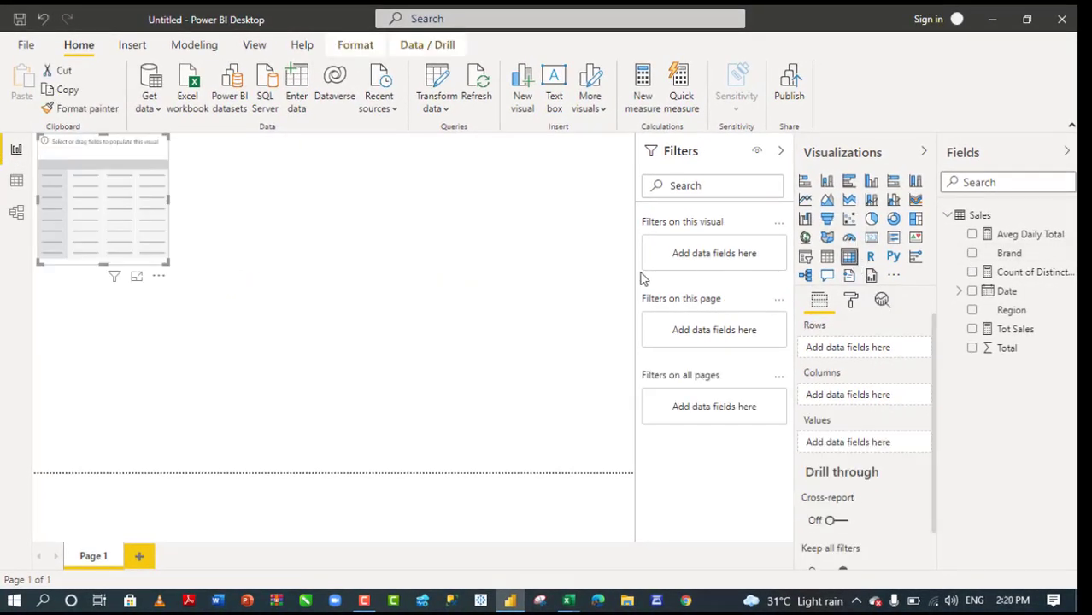
left_click_drag(161, 260, 526, 425)
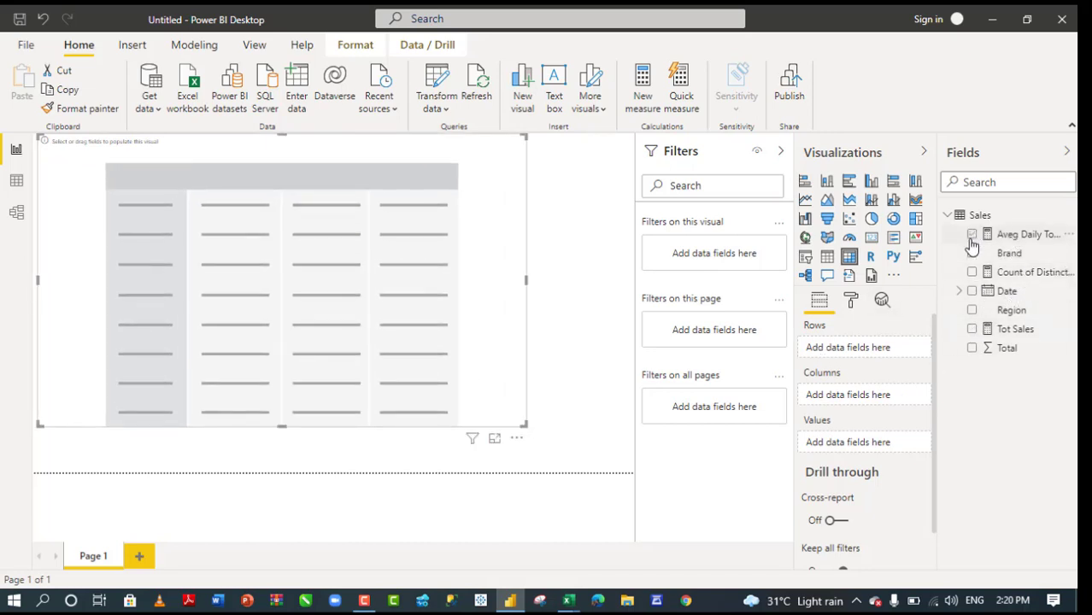
Add Date to the matrix rows and Tot Sales, Count of Distinct Dates and Aveg Daily Total to its values
left_click(971, 291)
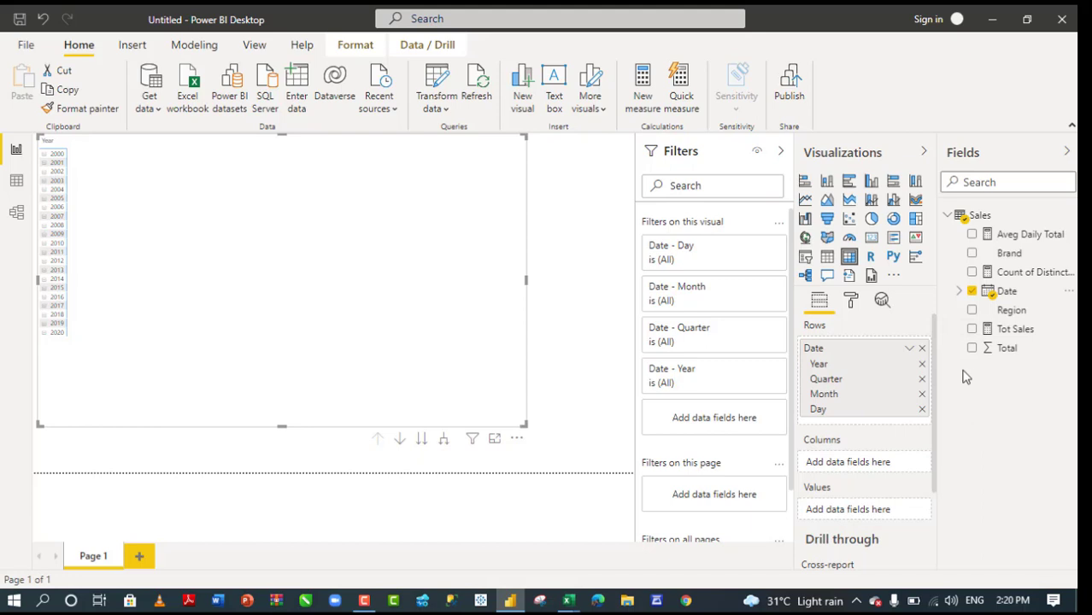
left_click(973, 330)
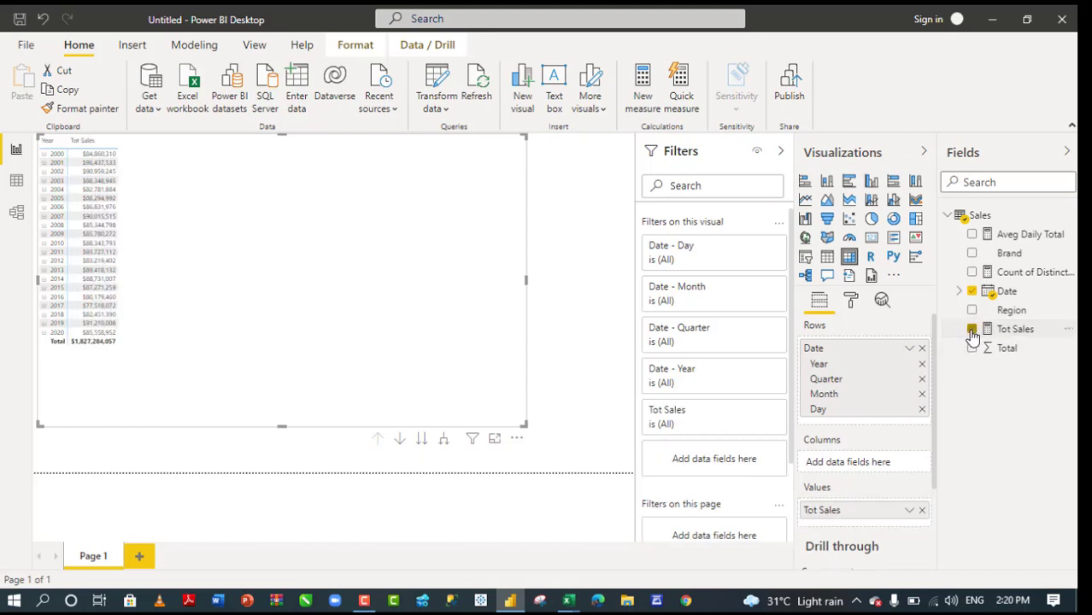
left_click(972, 273)
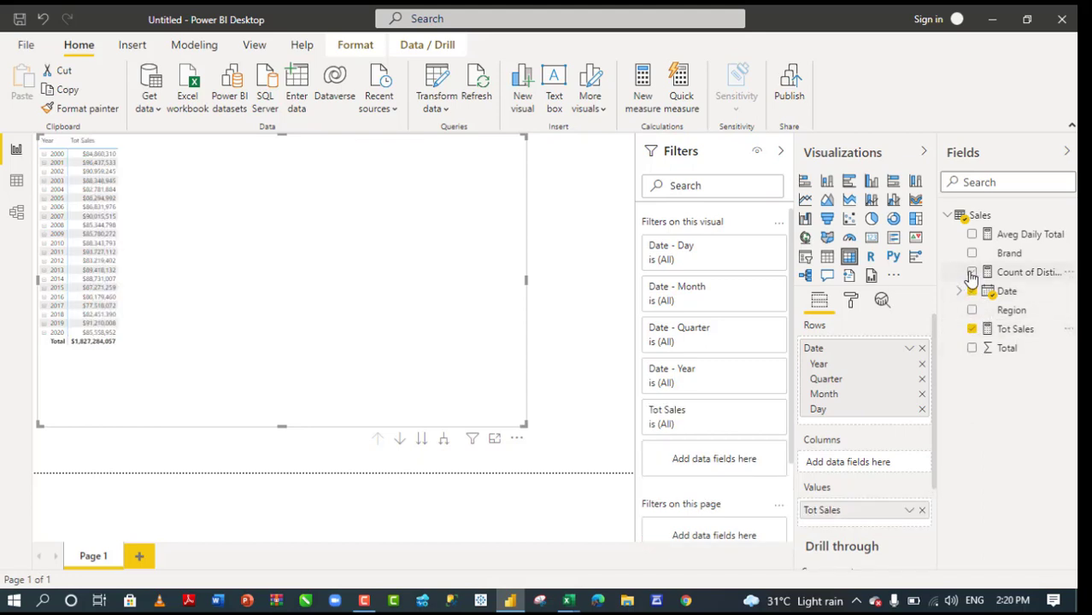
left_click(971, 235)
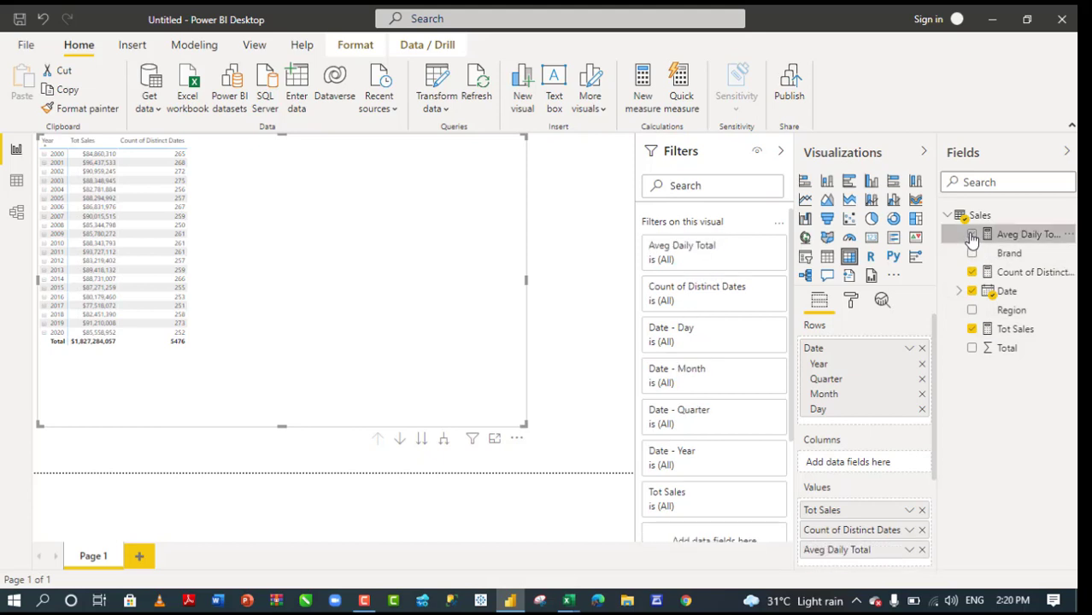
Set the matrix grid's text size to 15 pt
left_click(852, 301)
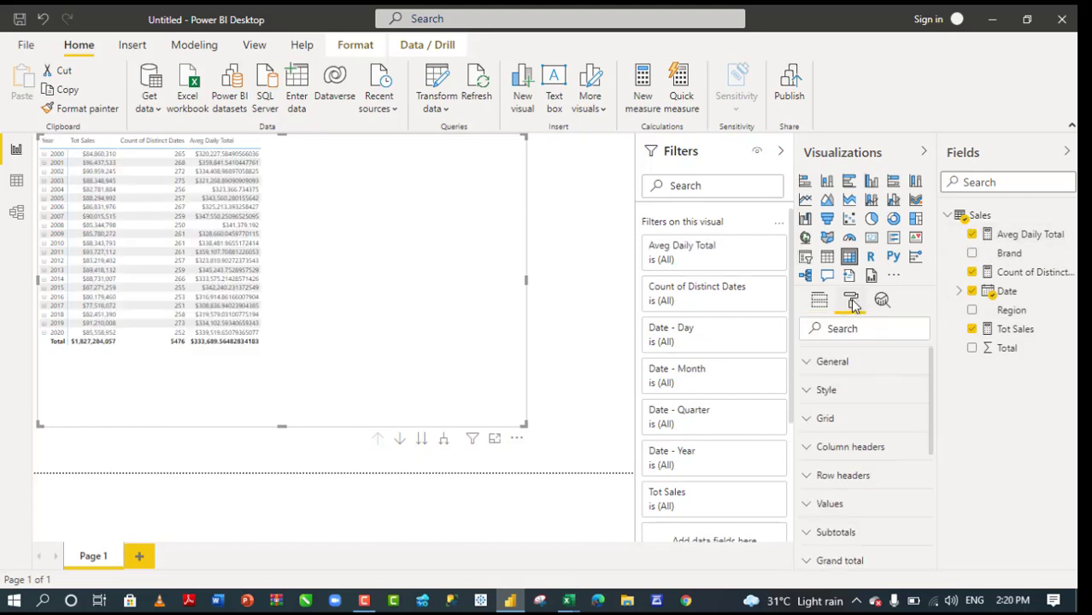
left_click(855, 419)
left_click_drag(929, 383, 936, 462)
double_click(824, 452)
type("15")
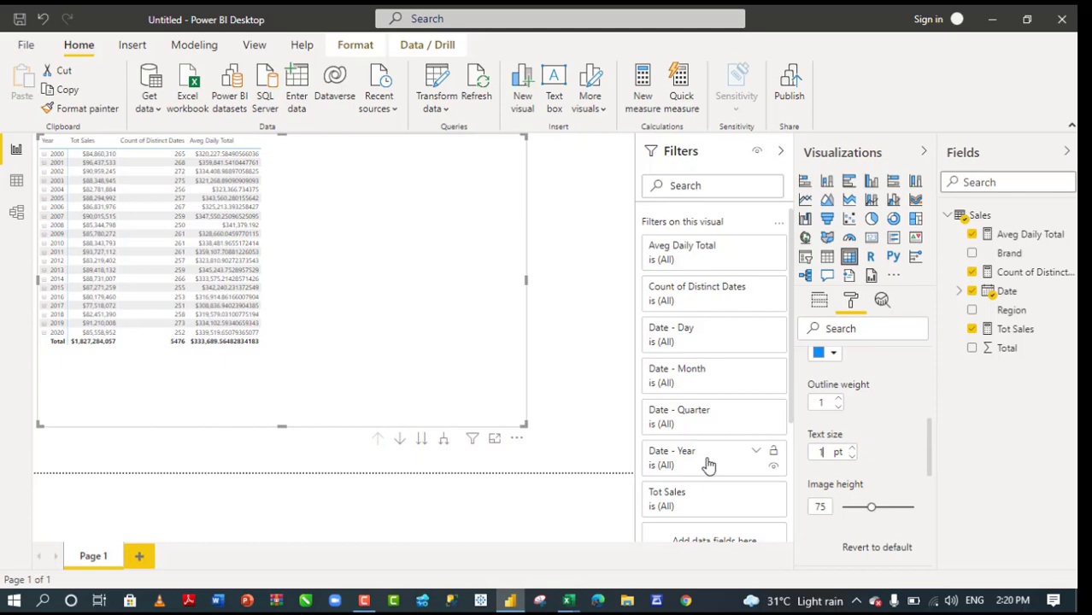
left_click(123, 166)
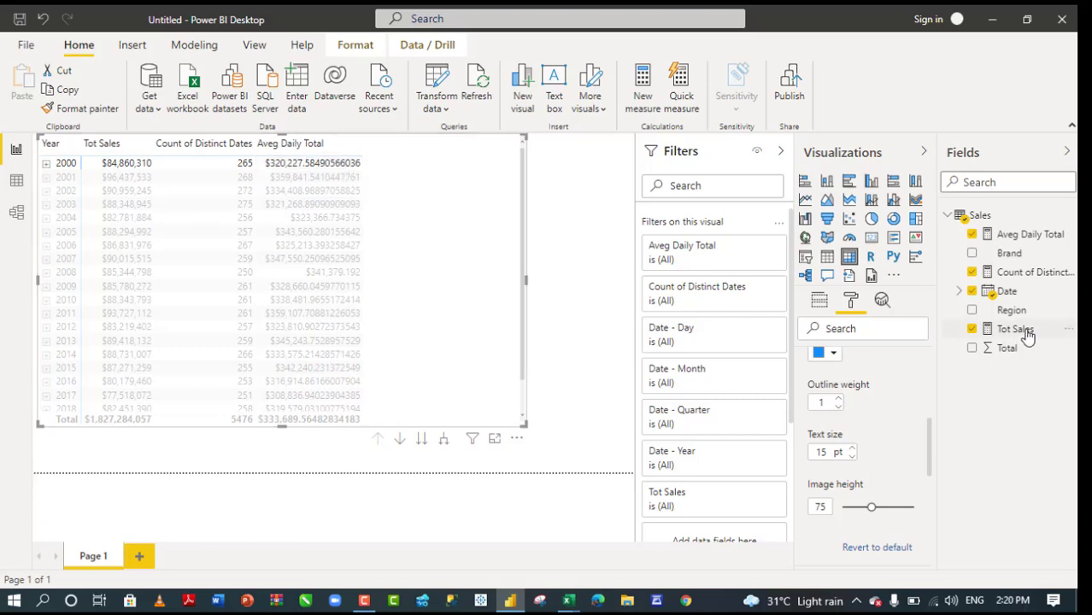
Set the Aveg Daily Total measure to 2 decimal places
left_click(1013, 237)
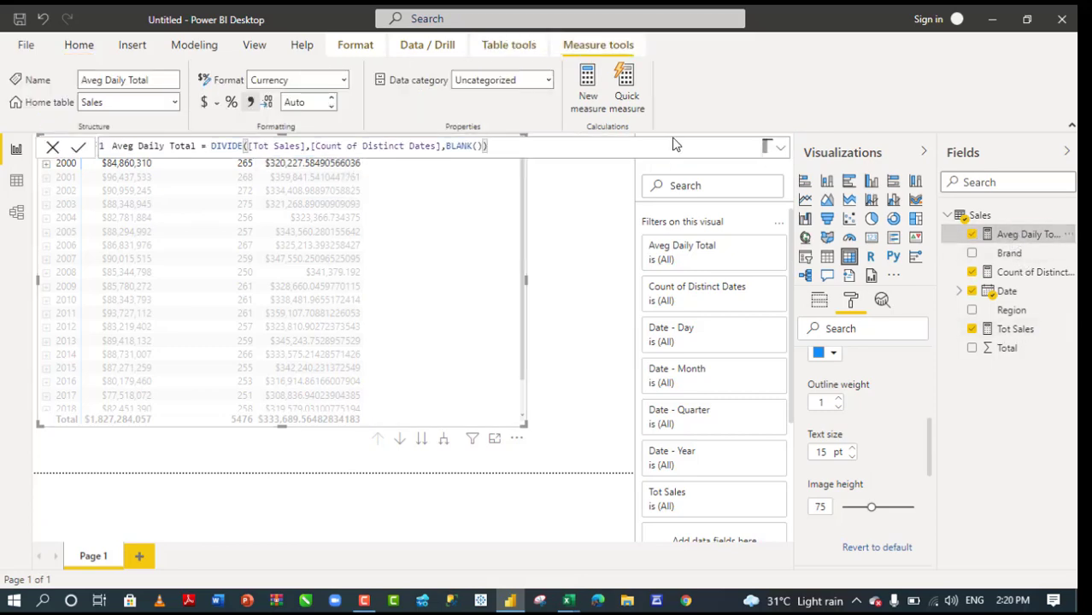
left_click(307, 102)
type("2")
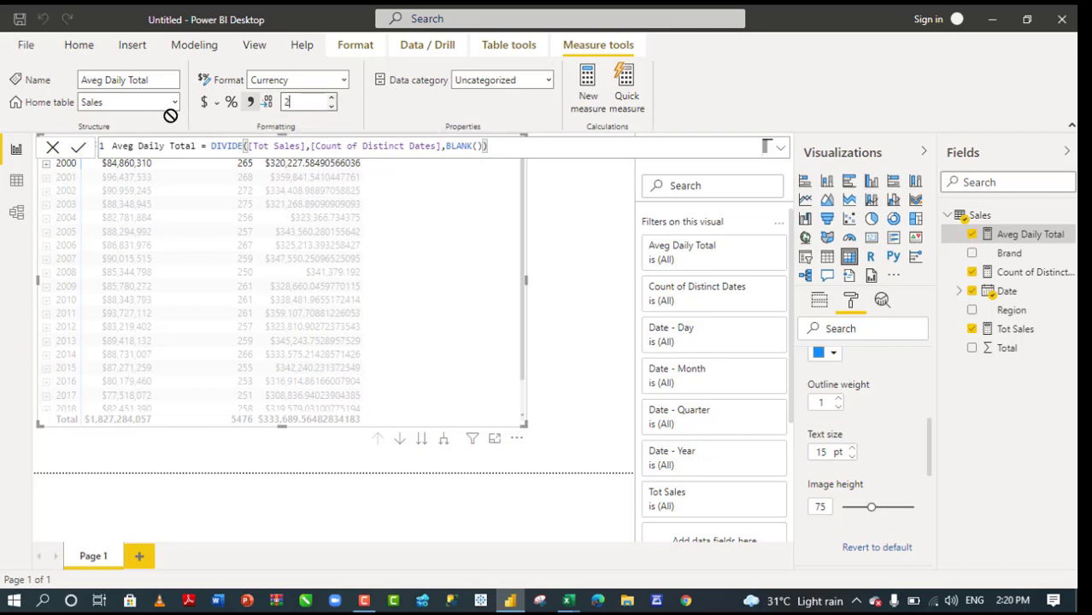
key("Return")
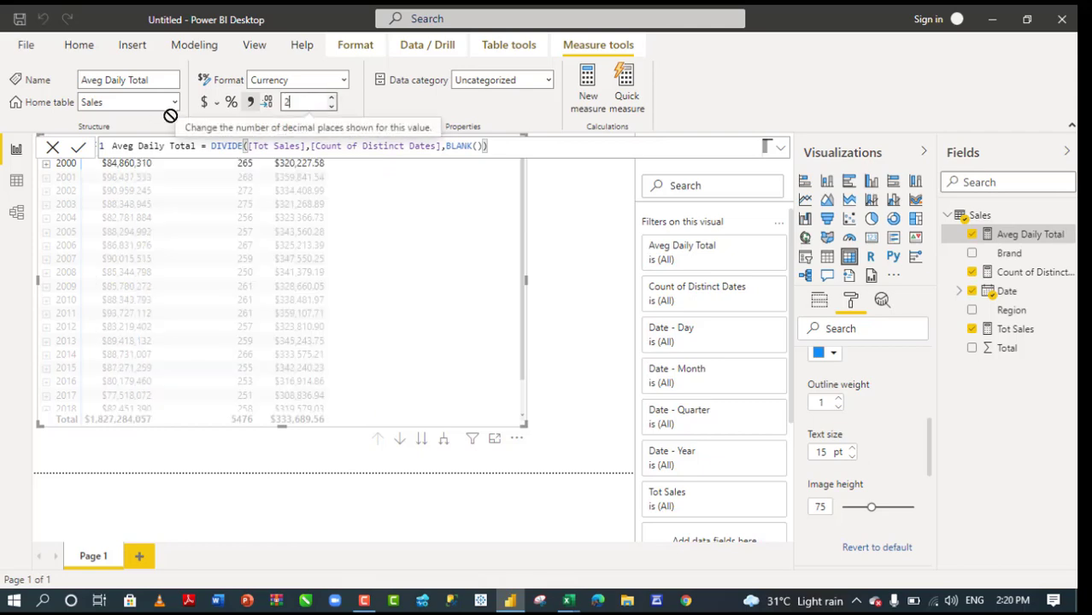
Clear the row highlighting in the matrix and expand the year 2000 to quarters and its Qtr 1 to months
left_click(305, 193)
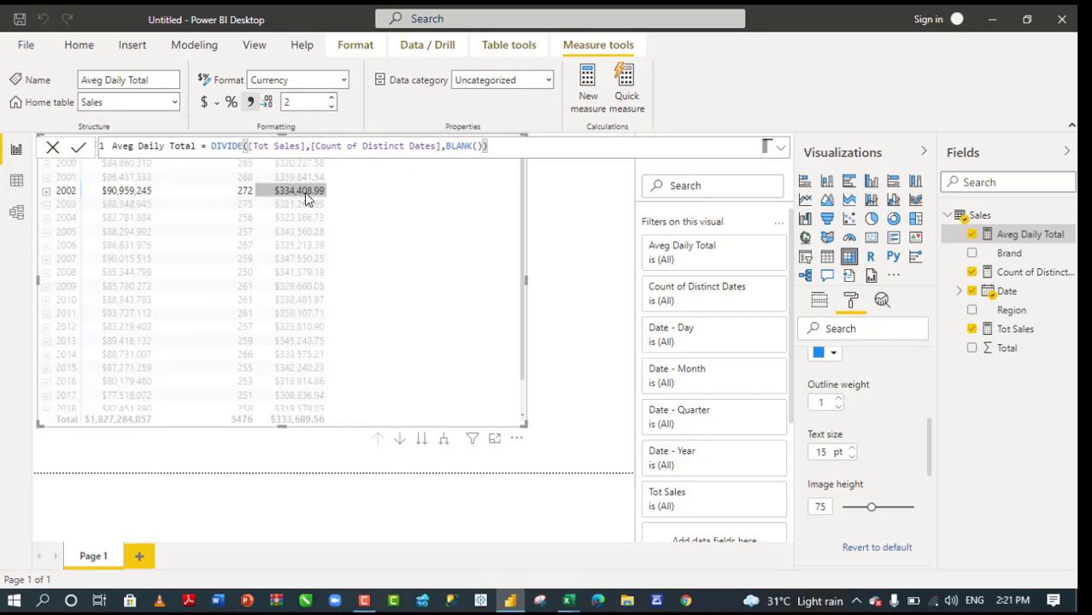
left_click(306, 197)
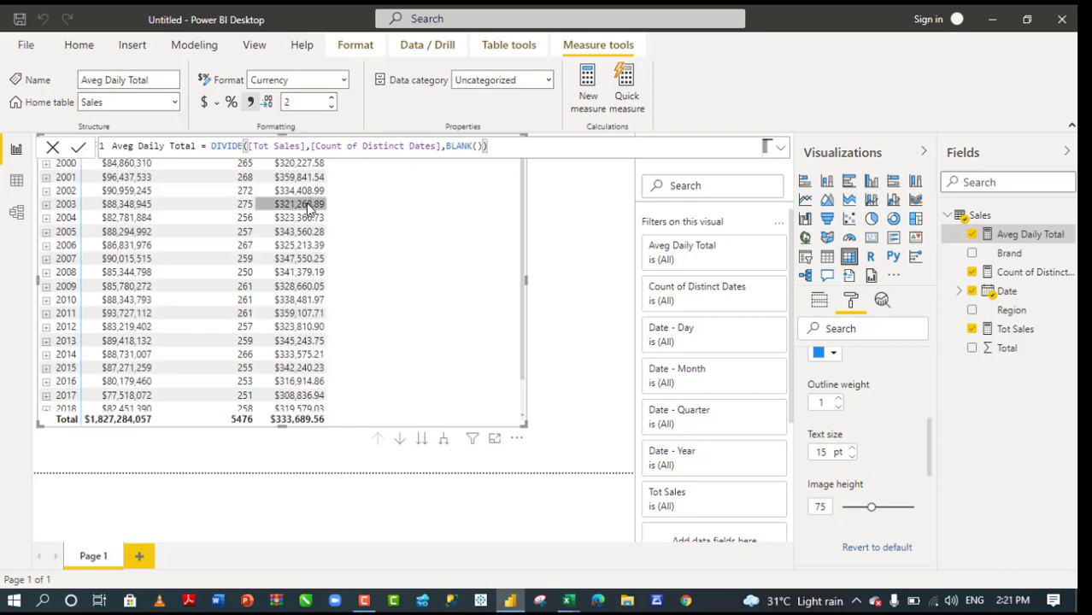
left_click(47, 166)
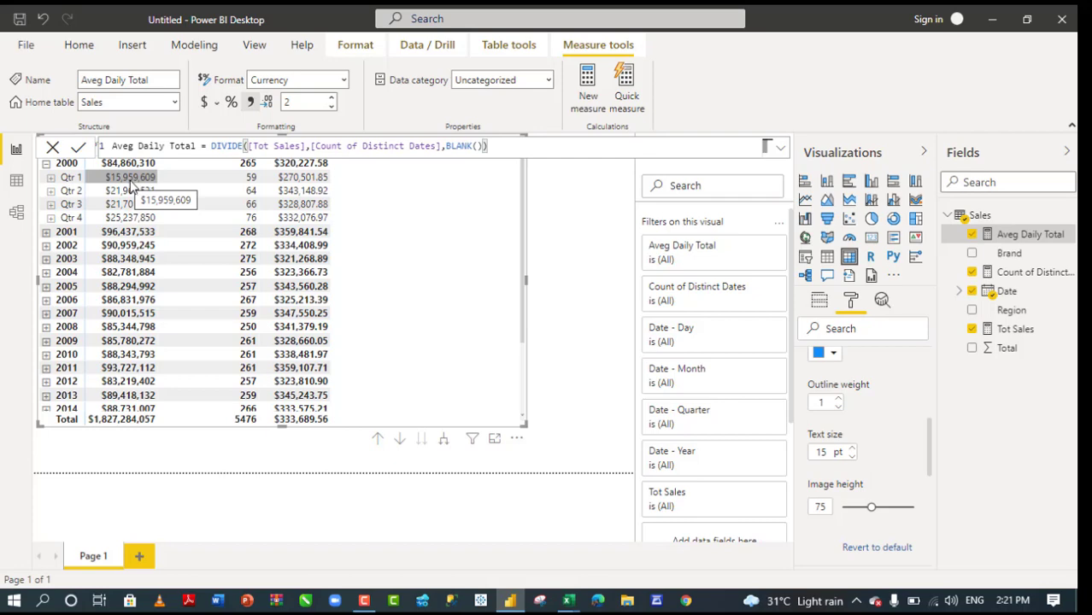
left_click(51, 178)
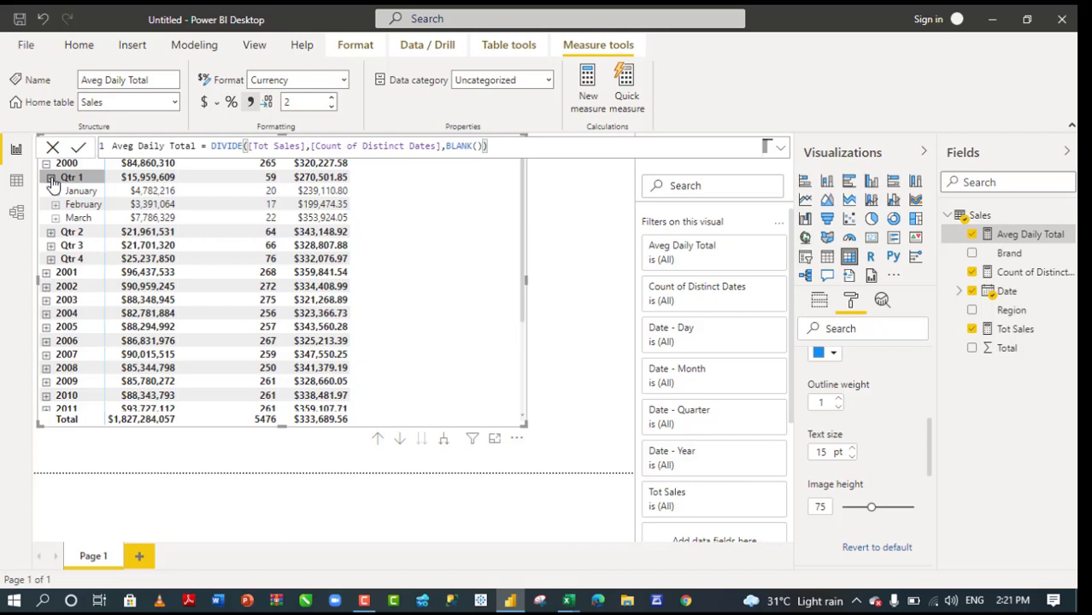